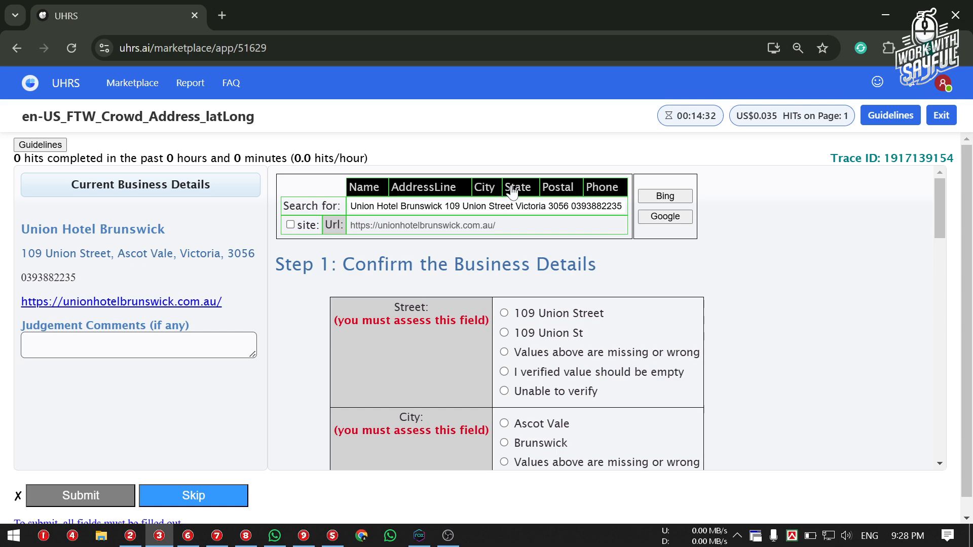
Swap Victoria for Ascot Vale in the search query and search Bing for the hotel
left_click(513, 188)
left_click(521, 189)
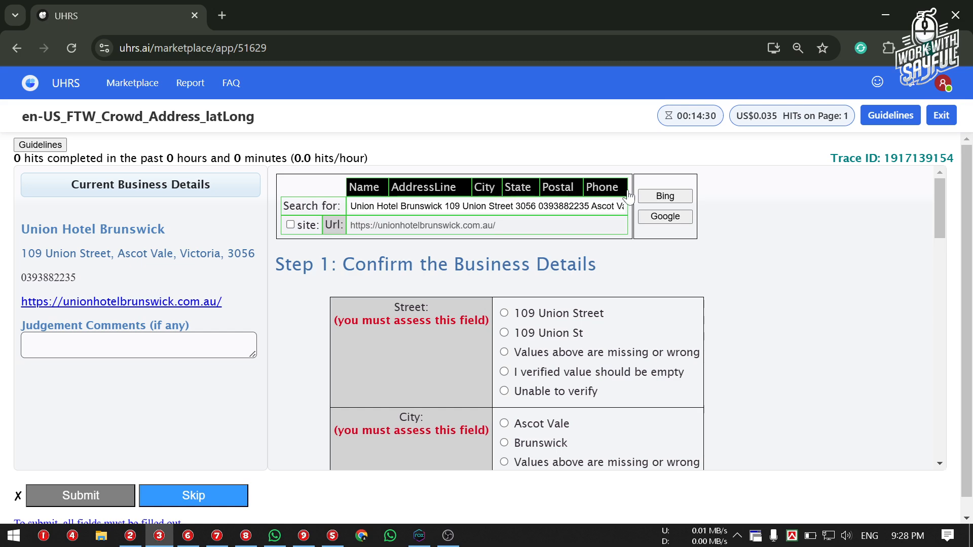
left_click(677, 200)
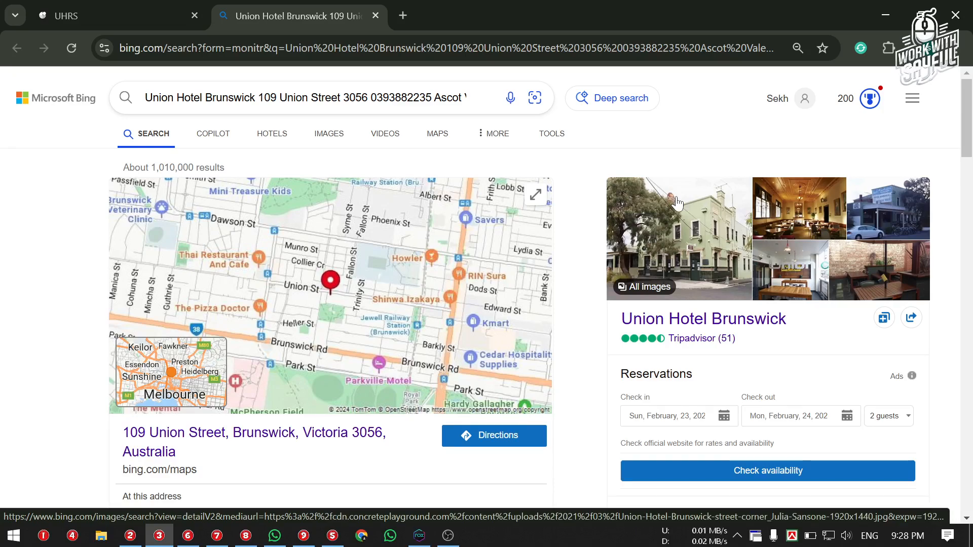
Review the Union Hotel Brunswick Bing result at 109 Union Street, then go back to the UHRS task
scroll(677, 200, "down", 2)
scroll(677, 200, "up", 2)
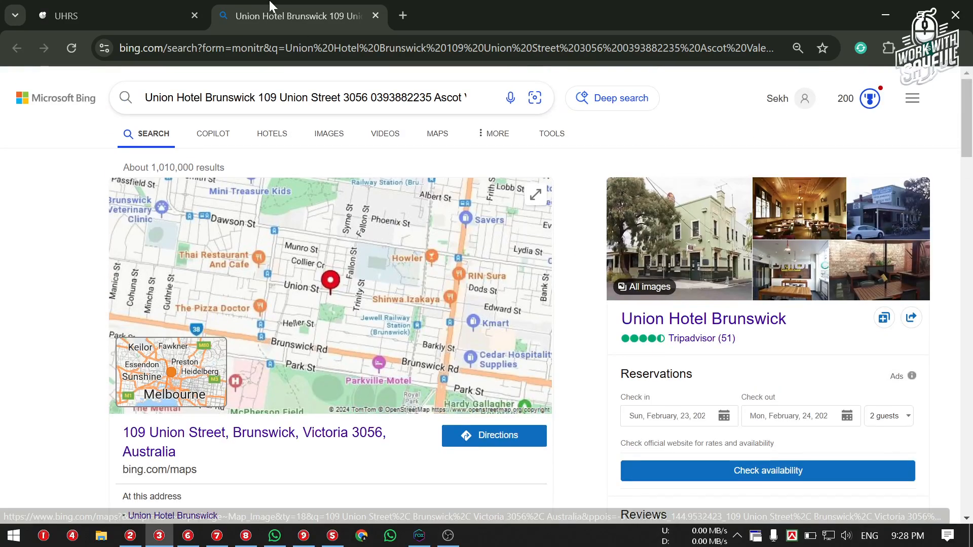
left_click(103, 6)
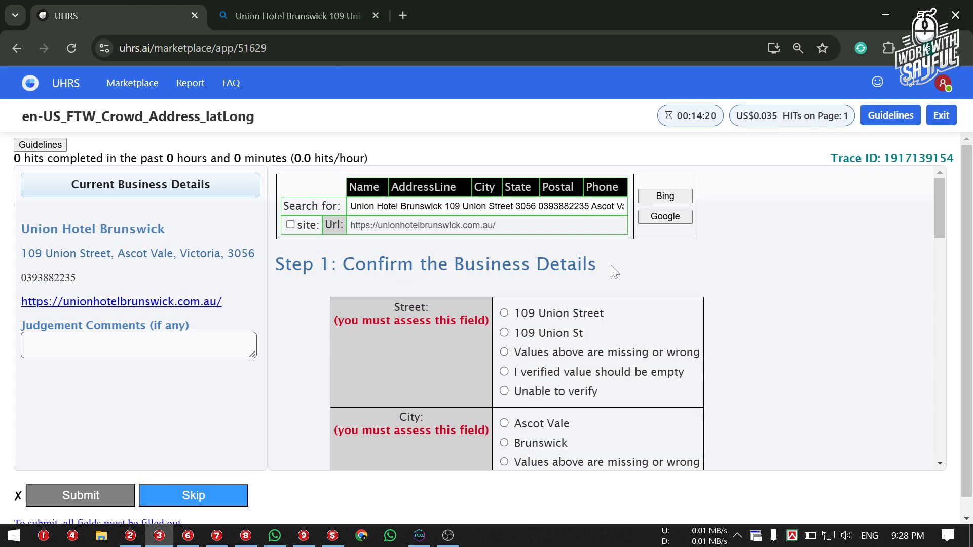
scroll(612, 247, "down", 2)
left_click(276, 4)
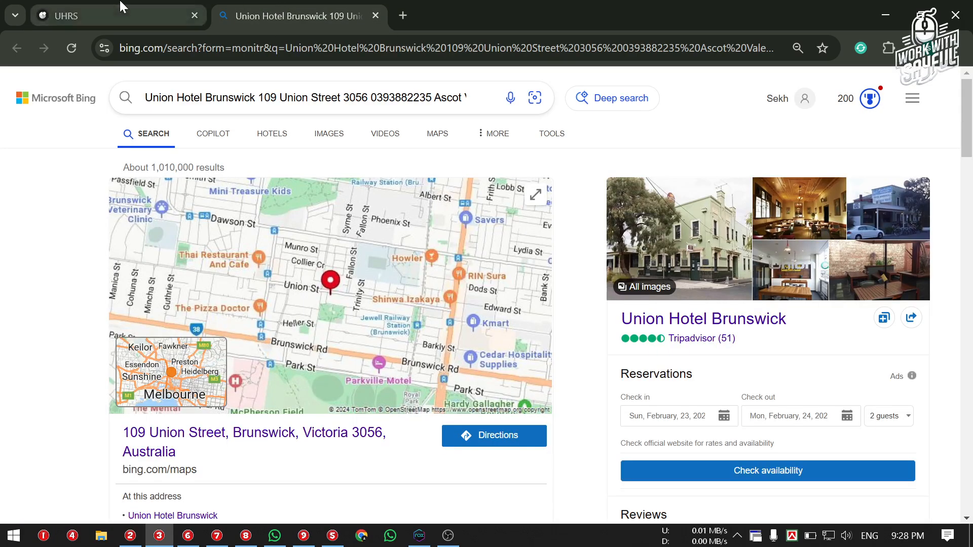
left_click(121, 7)
scroll(584, 263, "down", 3)
scroll(581, 260, "up", 2)
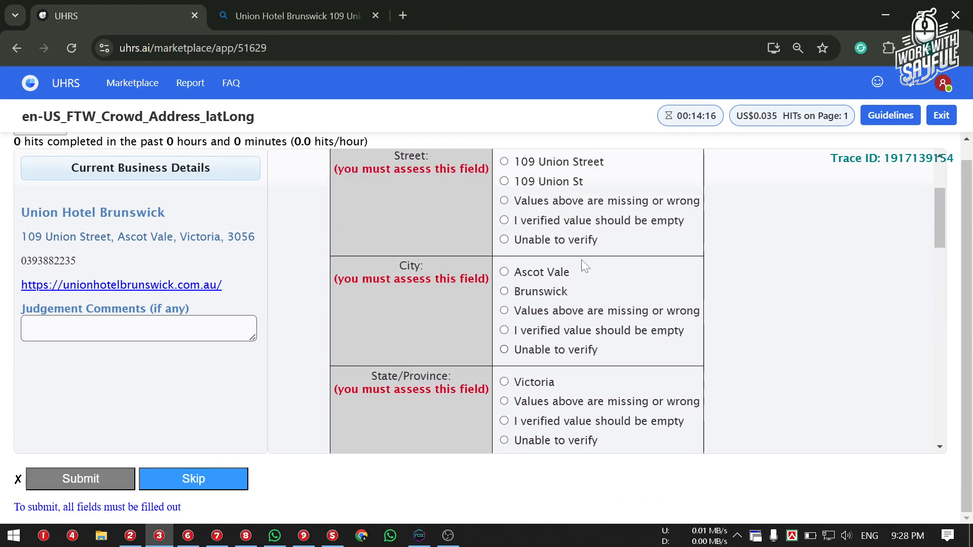
scroll(582, 259, "down", 5)
scroll(543, 194, "up", 5)
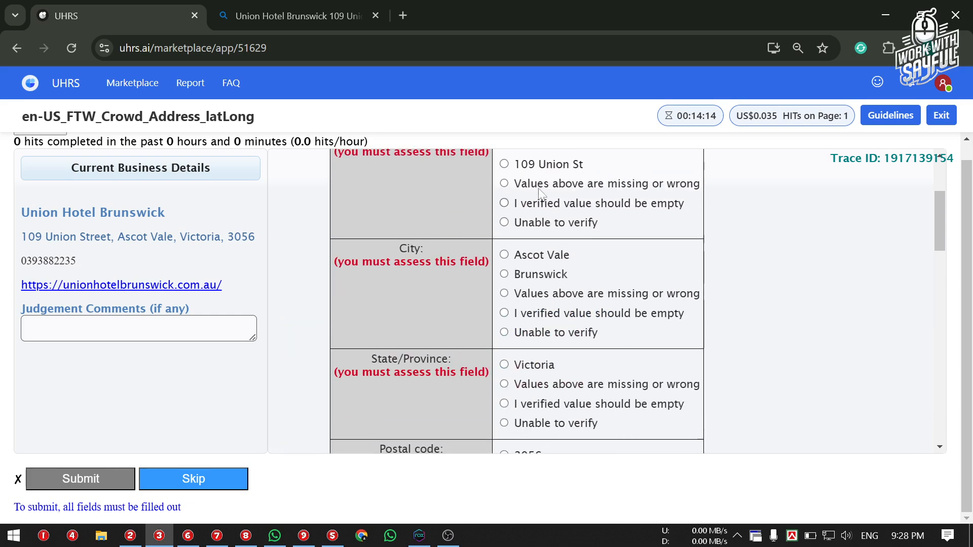
scroll(529, 259, "up", 2)
scroll(515, 291, "down", 2)
left_click_drag(149, 117, 195, 117)
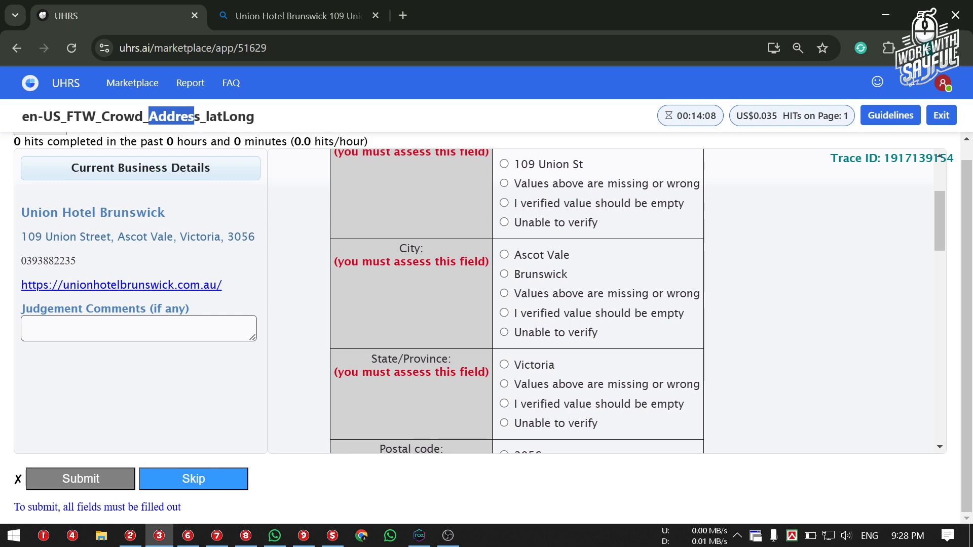
left_click(329, 166)
scroll(333, 172, "up", 1)
scroll(332, 172, "up", 1)
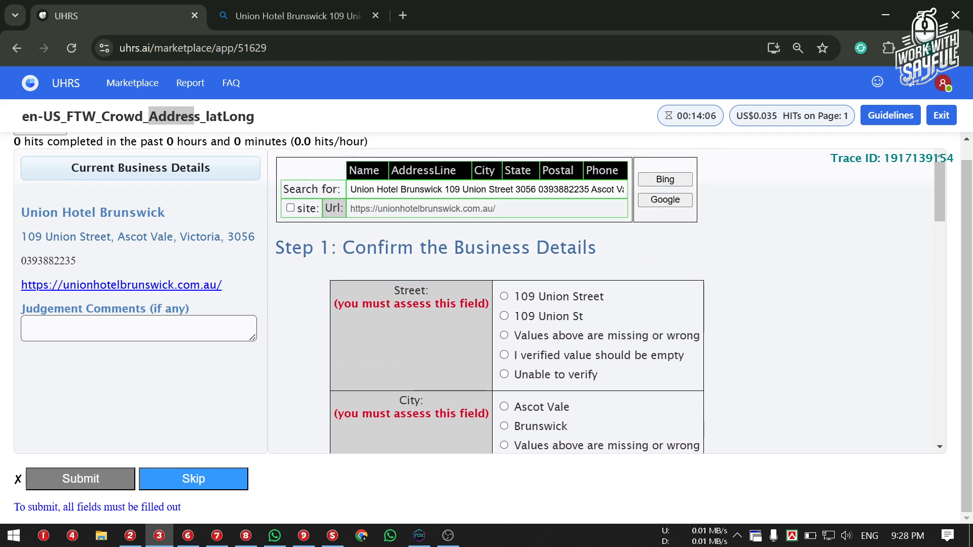
scroll(478, 255, "down", 8)
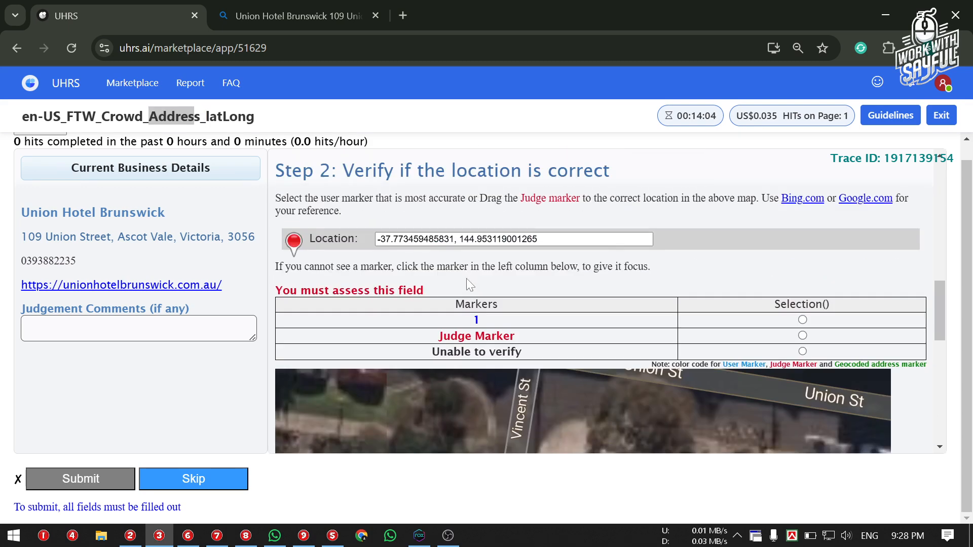
scroll(470, 282, "up", 1)
scroll(503, 247, "down", 3)
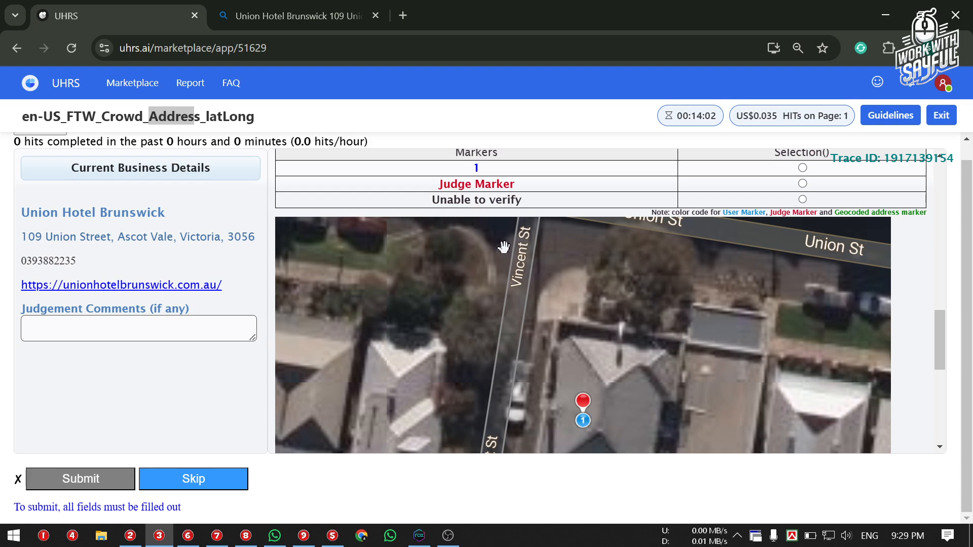
left_click_drag(576, 358, 543, 289)
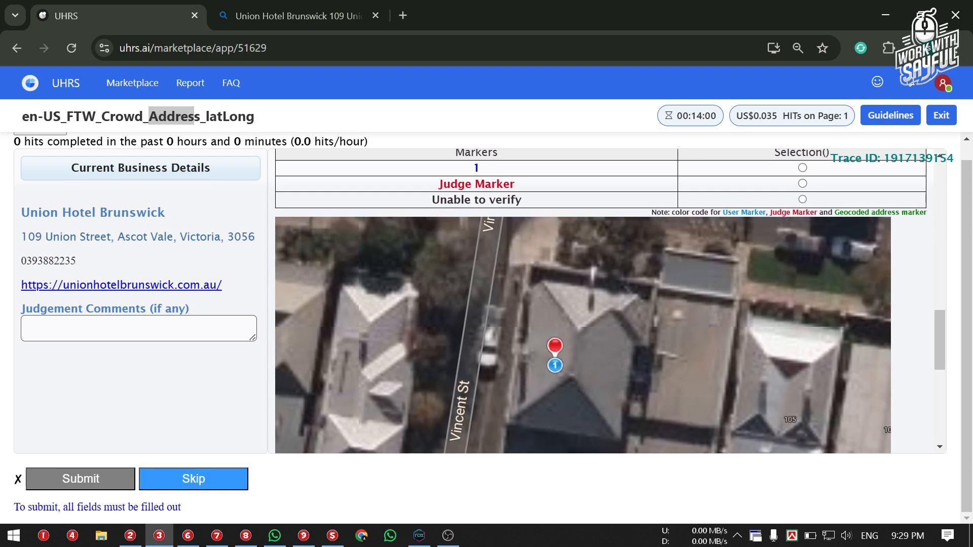
scroll(661, 185, "up", 10)
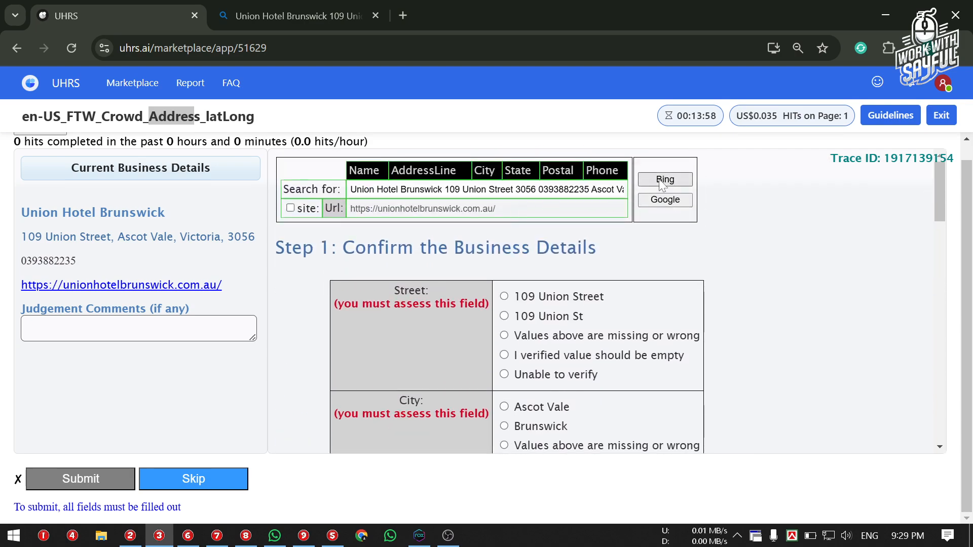
Rerun the Bing hotel search, close the old duplicate tab, and check the listing's address and phone
left_click(660, 183)
left_click(552, 13)
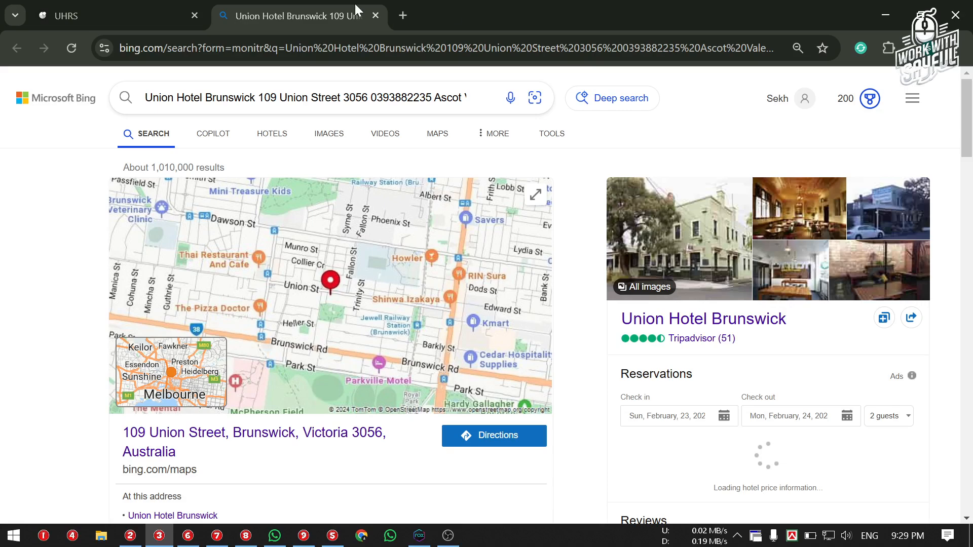
scroll(254, 272, "down", 8)
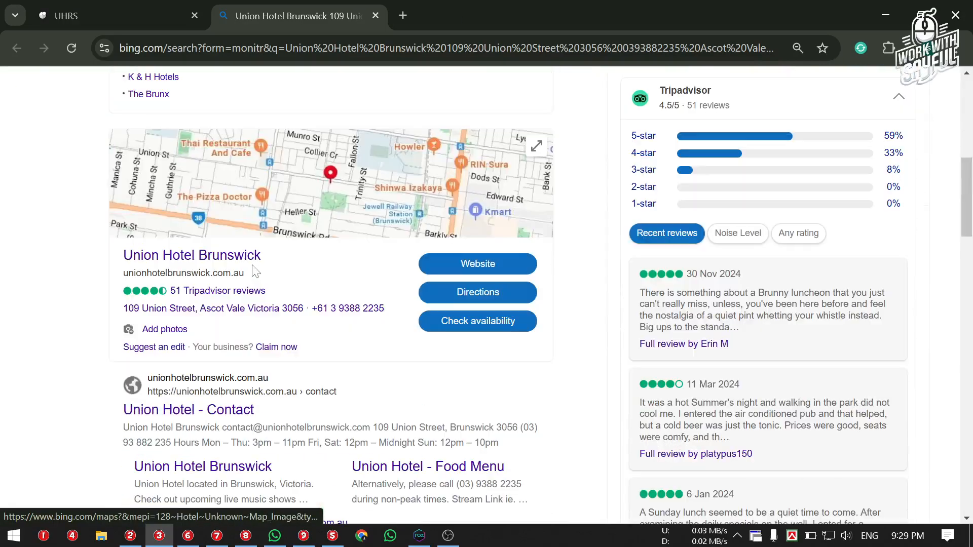
scroll(255, 272, "down", 1)
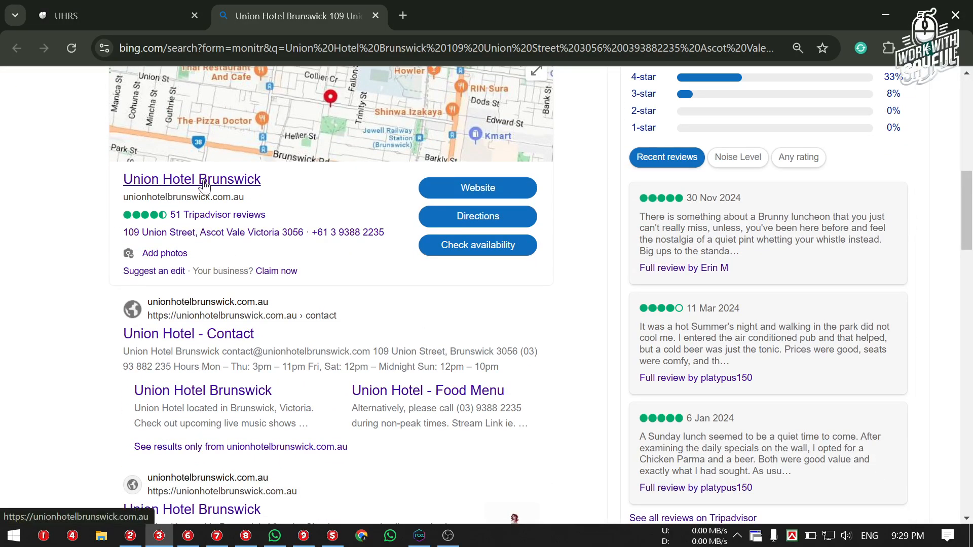
left_click(103, 15)
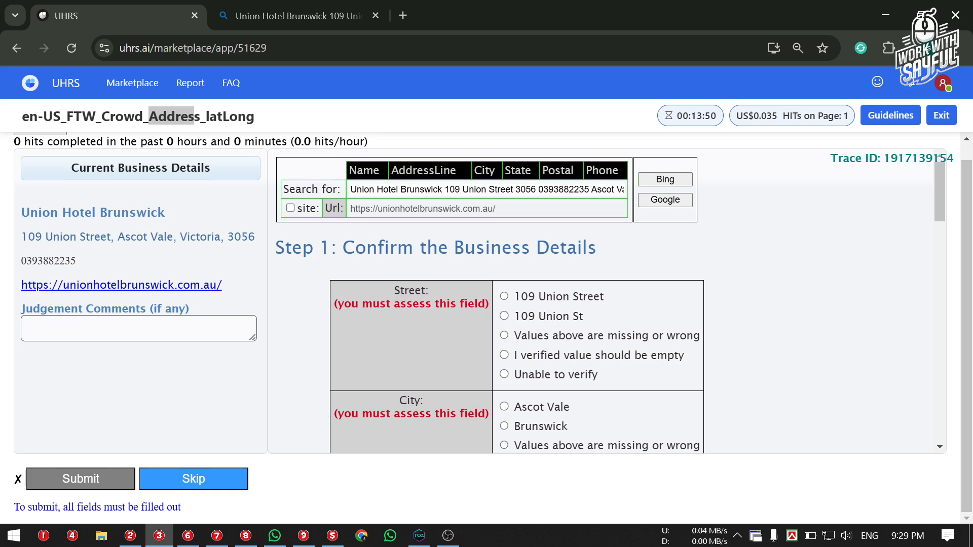
left_click_drag(92, 213, 152, 213)
left_click(152, 213)
left_click_drag(21, 238, 257, 238)
triple_click(257, 238)
left_click(249, 237)
triple_click(173, 238)
left_click(180, 249)
left_click_drag(172, 217, 5, 207)
left_click(76, 257)
left_click_drag(95, 263, 38, 261)
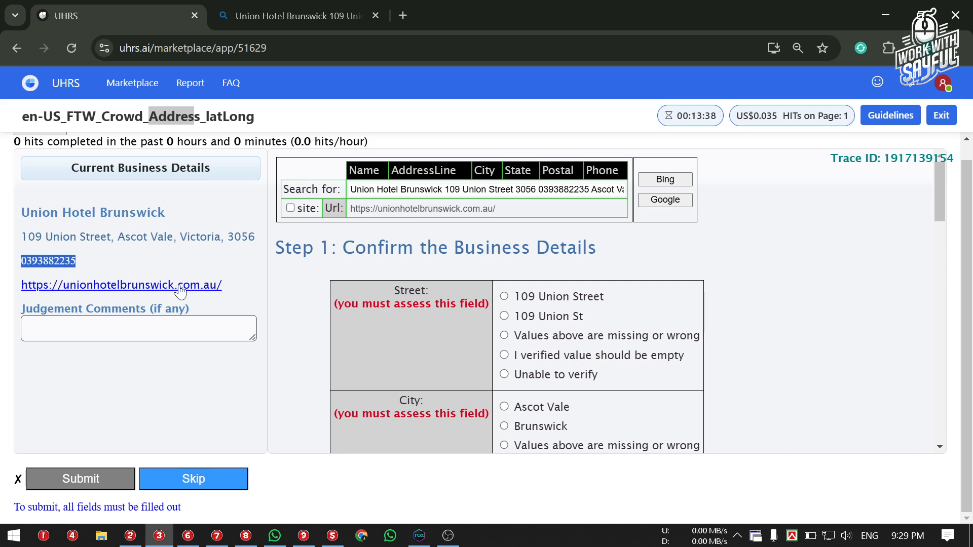
left_click(83, 261)
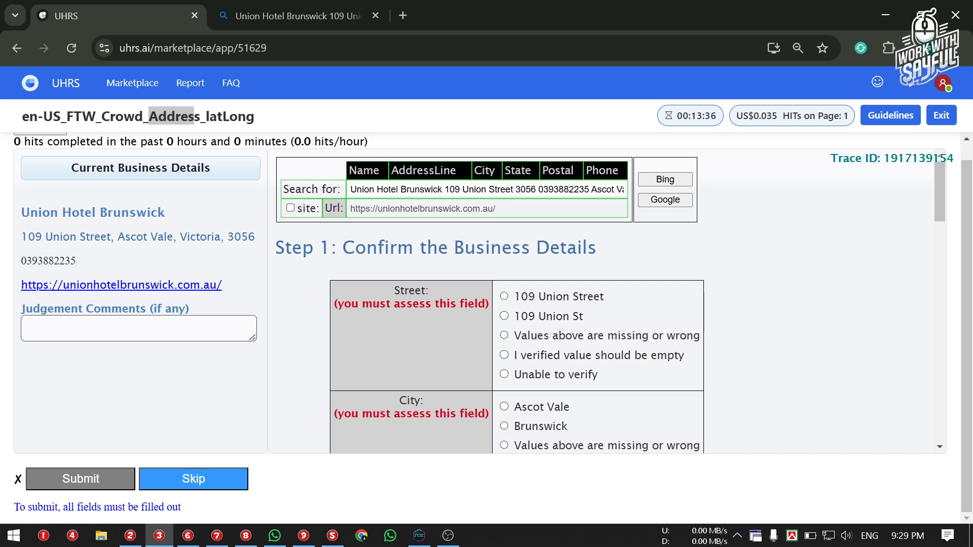
left_click_drag(76, 261, 53, 261)
left_click(87, 255)
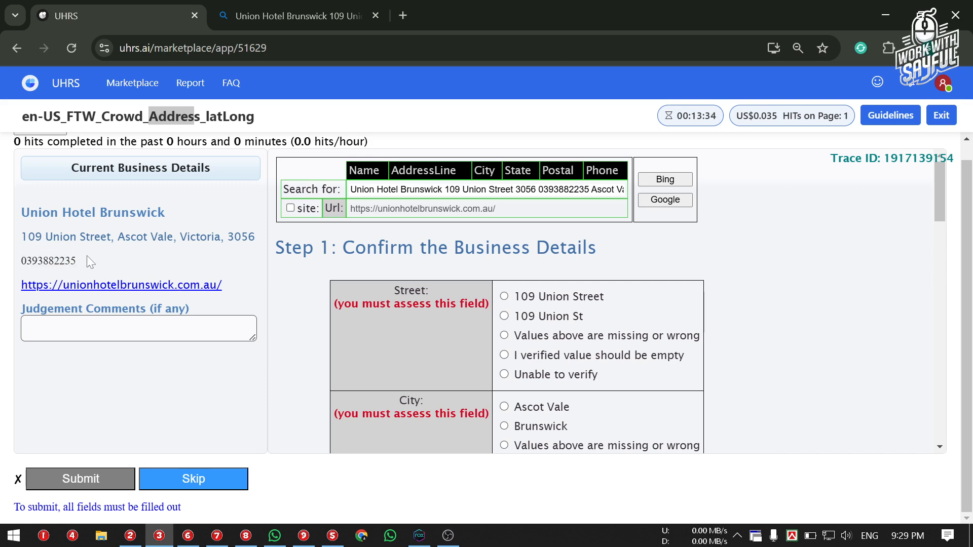
Compare the hotel's phone number in the Bing result against the UHRS task
left_click(236, 8)
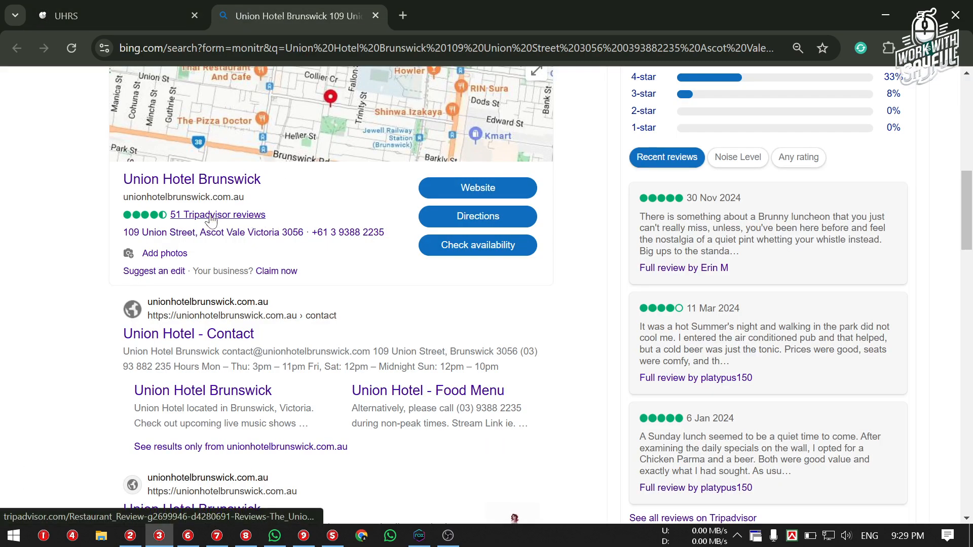
left_click_drag(395, 237, 363, 245)
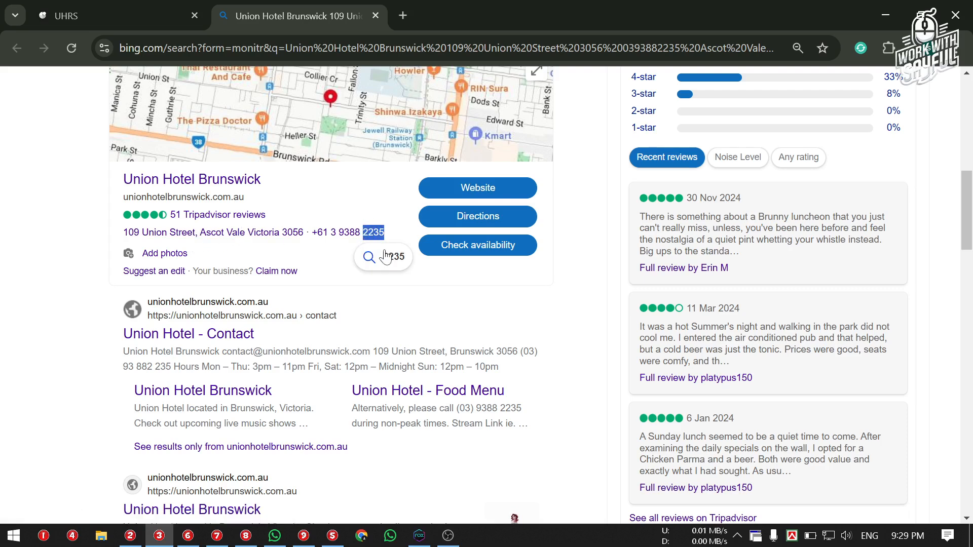
left_click(423, 279)
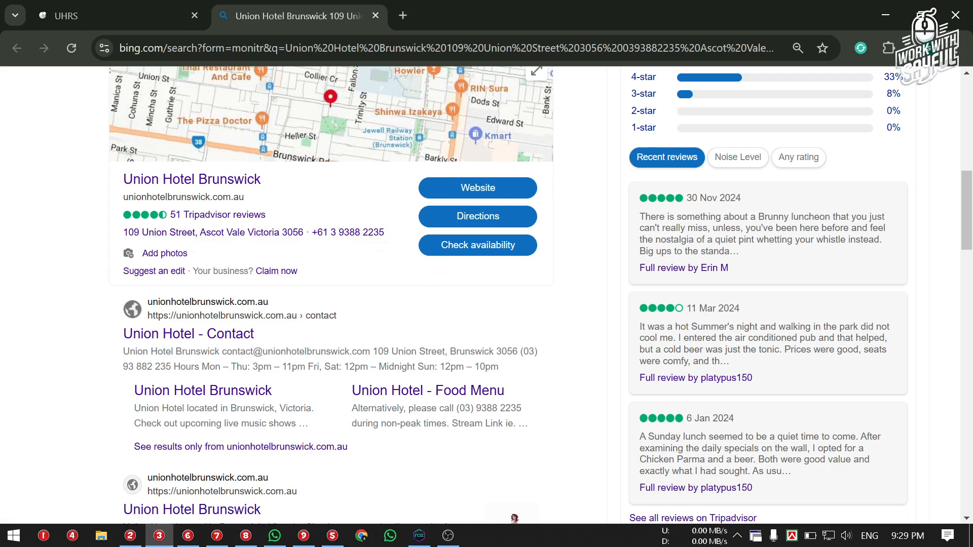
left_click(107, 20)
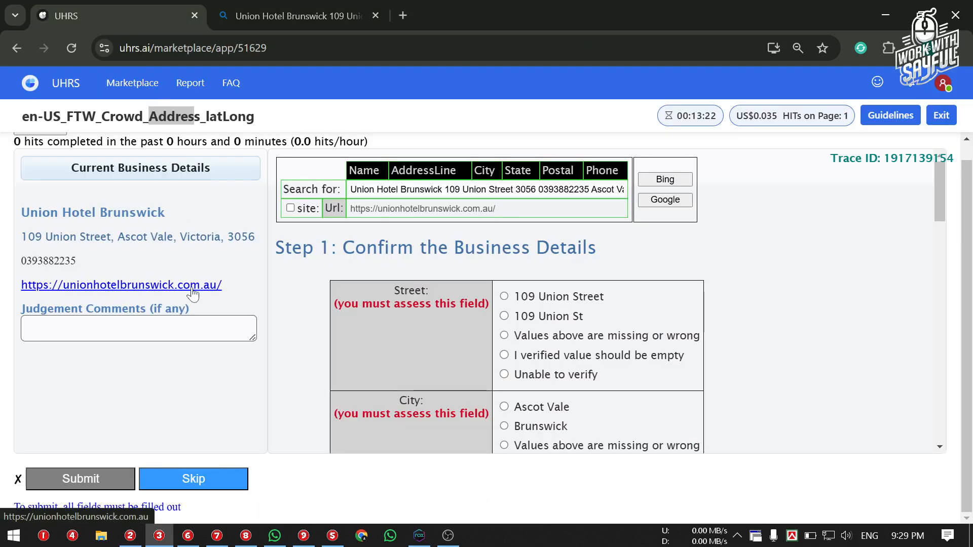
Check the hotel's website address in the Bing result card
left_click(249, 4)
left_click_drag(123, 197, 147, 197)
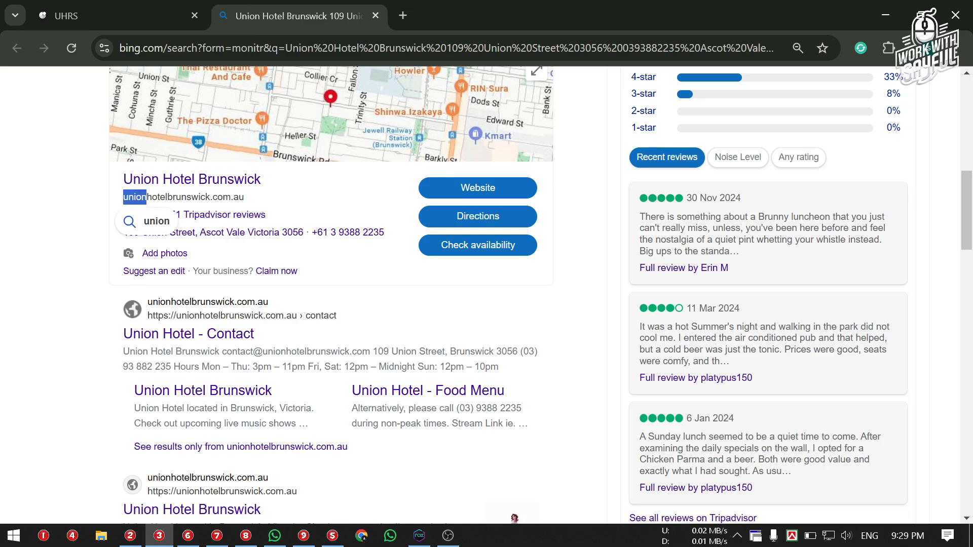
left_click_drag(245, 197, 217, 198)
left_click_drag(241, 197, 109, 207)
left_click(261, 204)
left_click(251, 205)
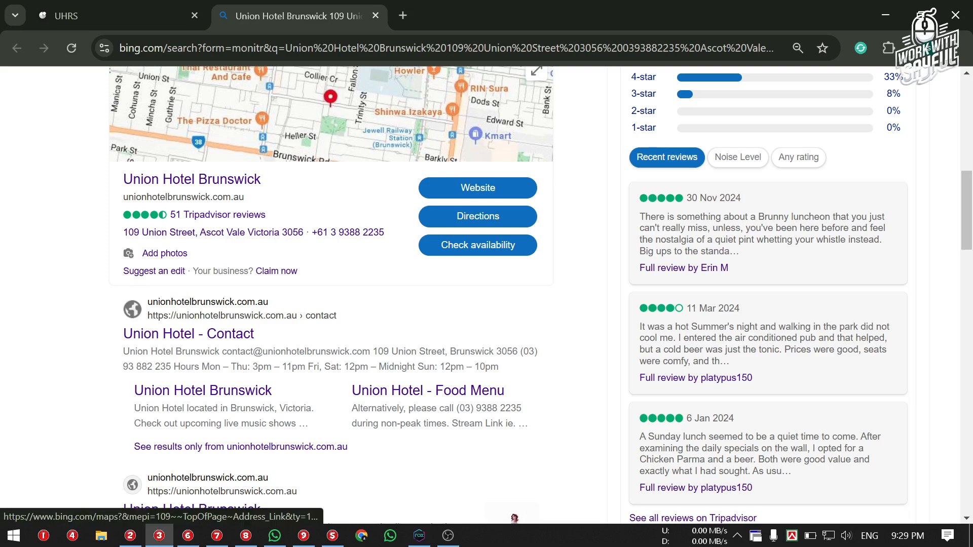
left_click_drag(269, 234, 133, 237)
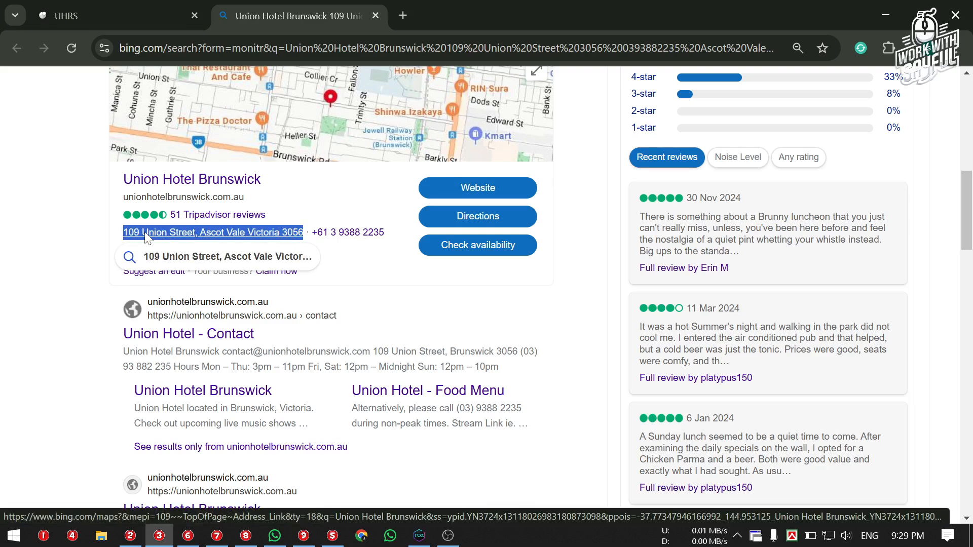
right_click(137, 236)
left_click(196, 385)
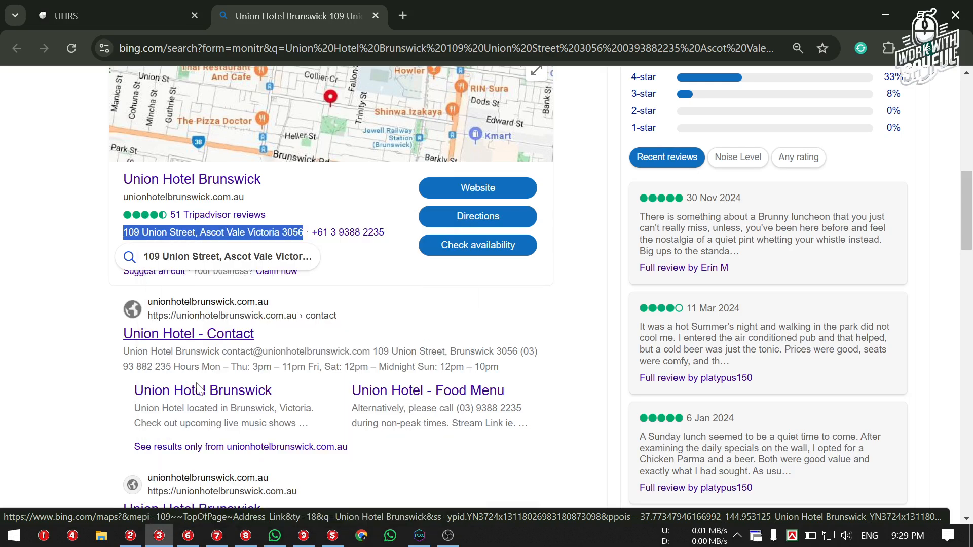
left_click(55, 261)
left_click(114, 11)
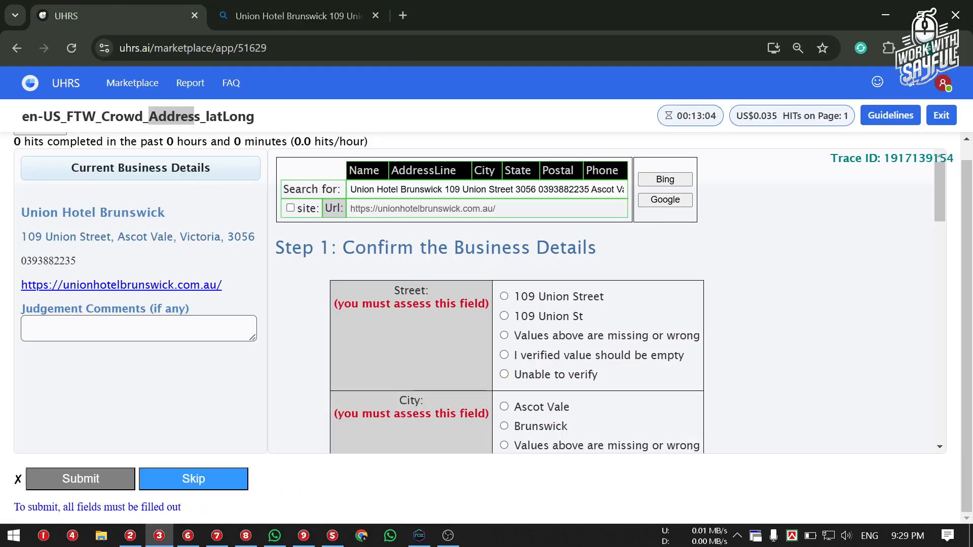
Paste the copied Bing address as plain text into the Judgement Comments
left_click(138, 329)
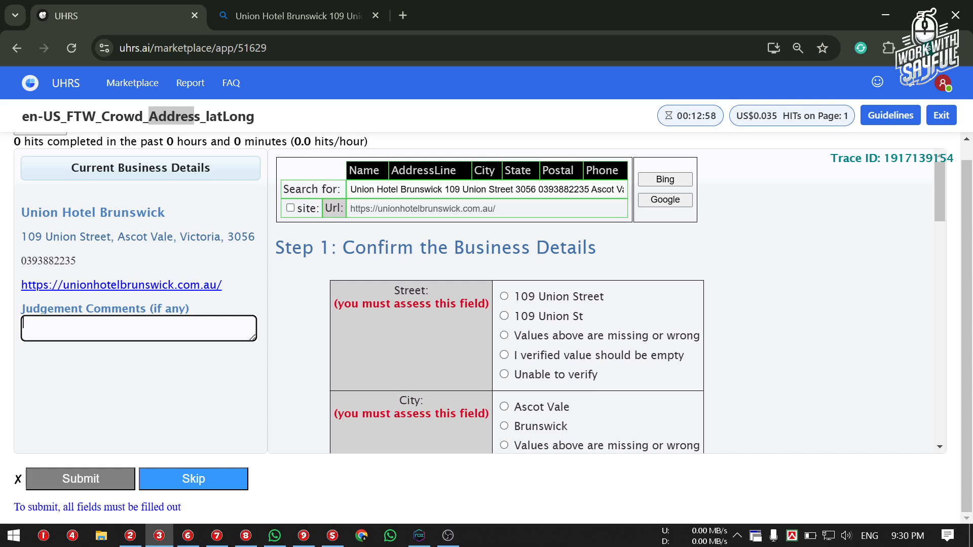
right_click(107, 330)
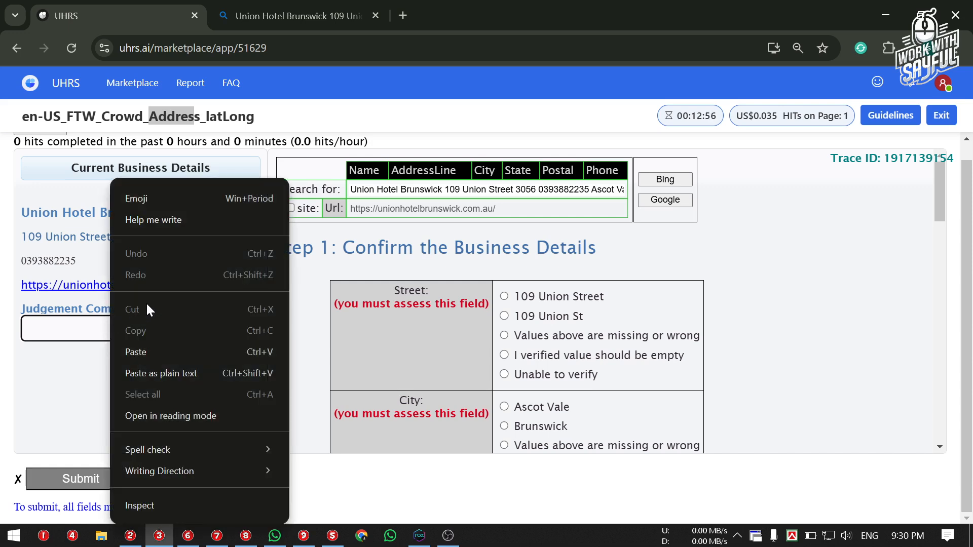
left_click(181, 367)
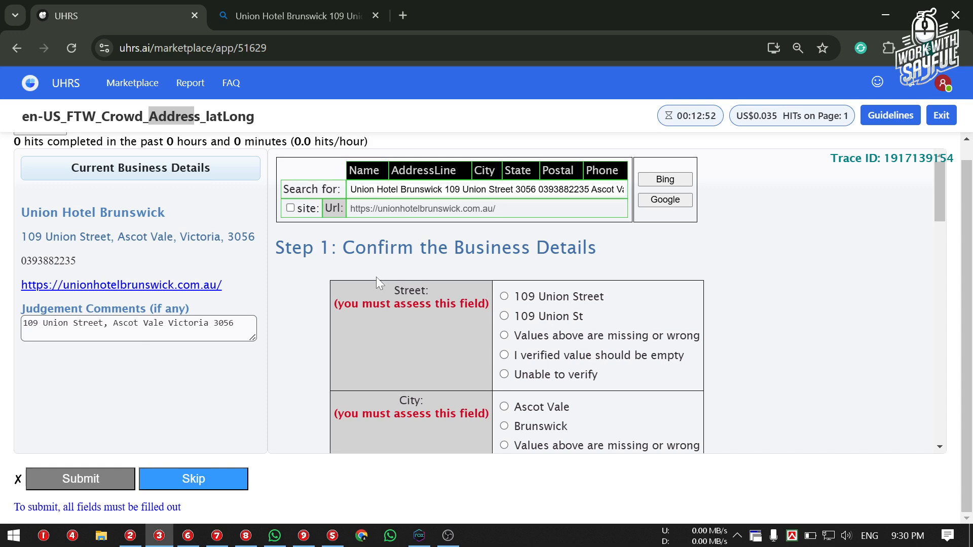
left_click_drag(105, 325, 16, 333)
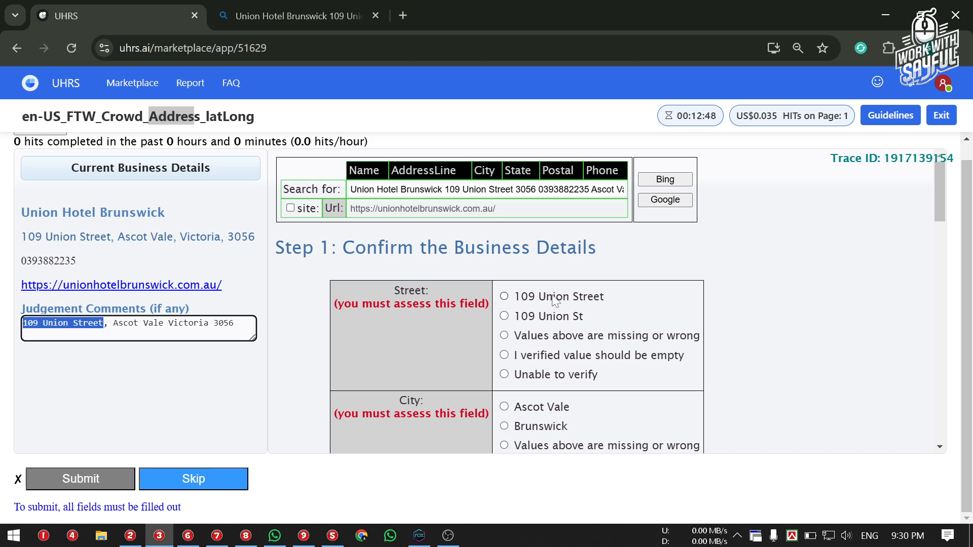
left_click(576, 300)
mouse_move(521, 320)
left_mouse_down()
mouse_move(589, 315)
mouse_move(529, 317)
left_mouse_up()
left_click(604, 314)
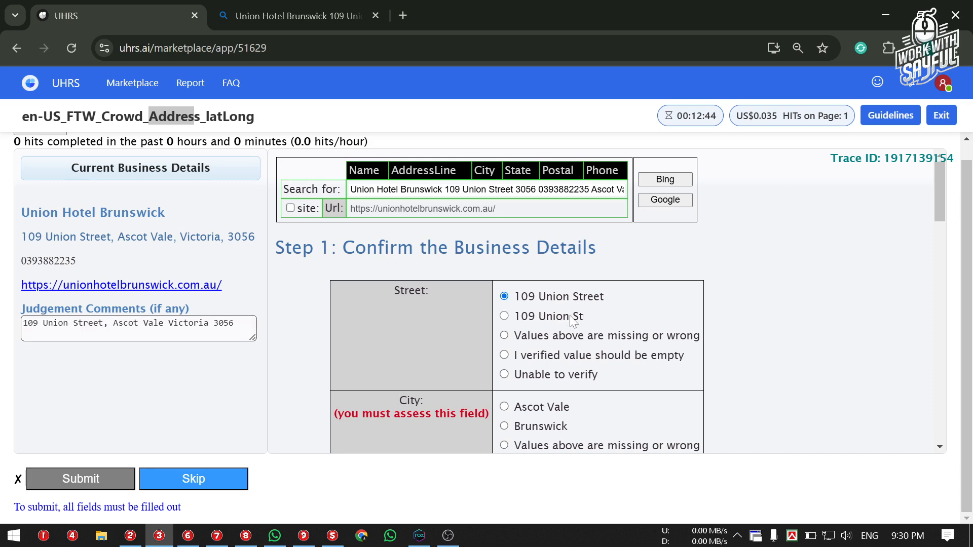
double_click(570, 317)
left_click(570, 316)
left_click(505, 297)
scroll(512, 293, "down", 3)
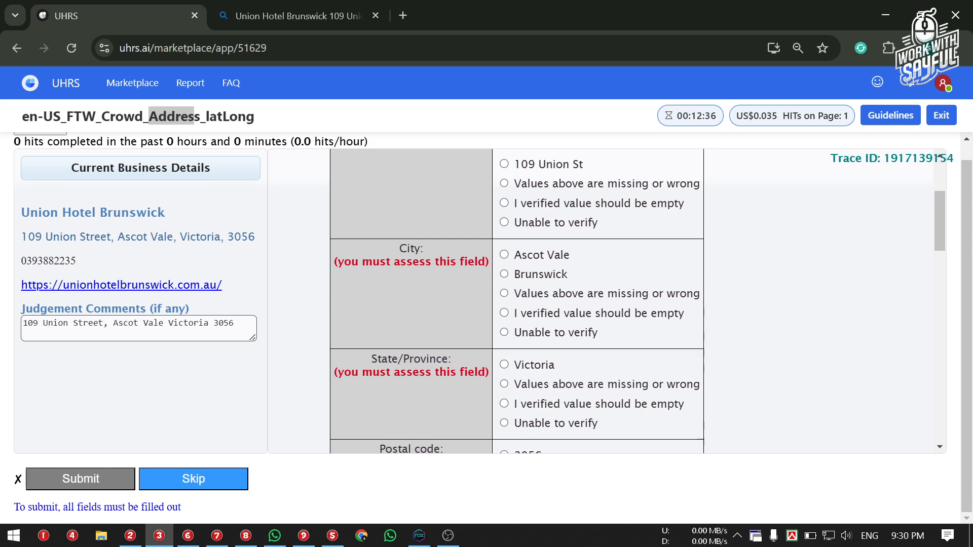
Confirm city Ascot Vale, state Victoria and postal code 3056
left_click_drag(113, 323, 143, 323)
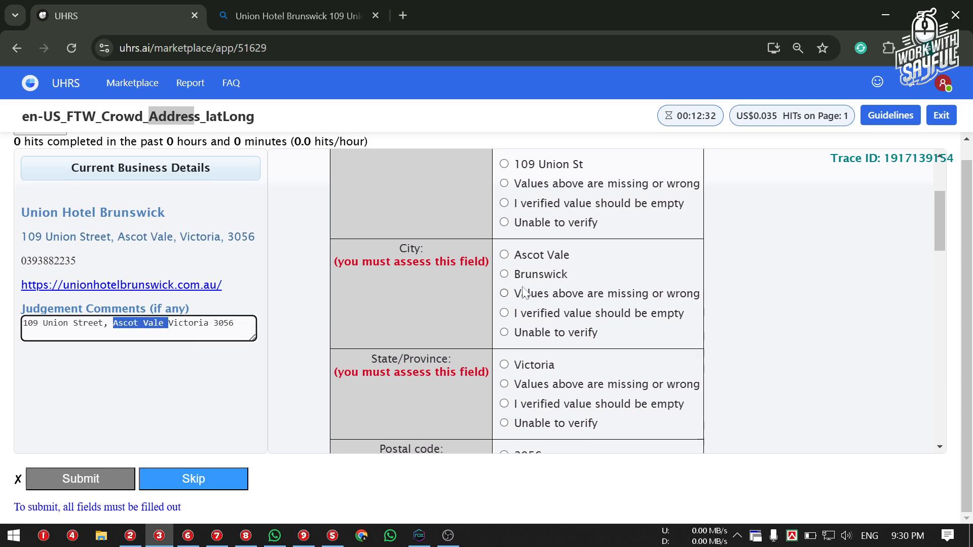
left_click(522, 257)
scroll(524, 244, "down", 3)
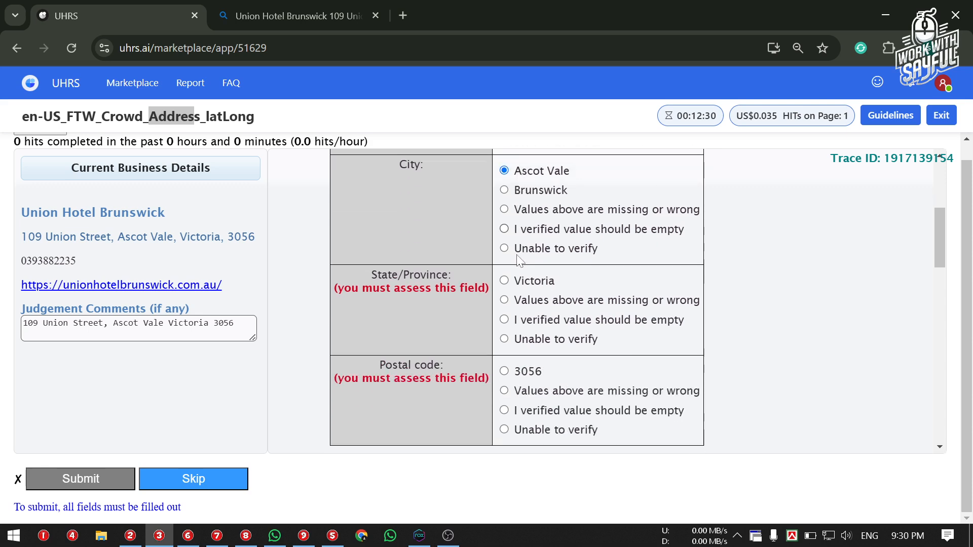
left_click(531, 215)
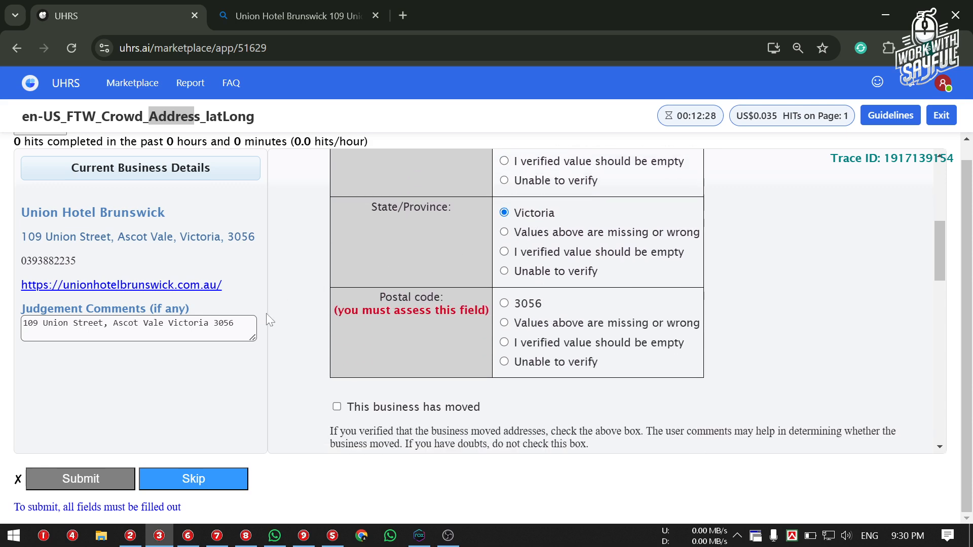
left_click_drag(209, 323, 174, 323)
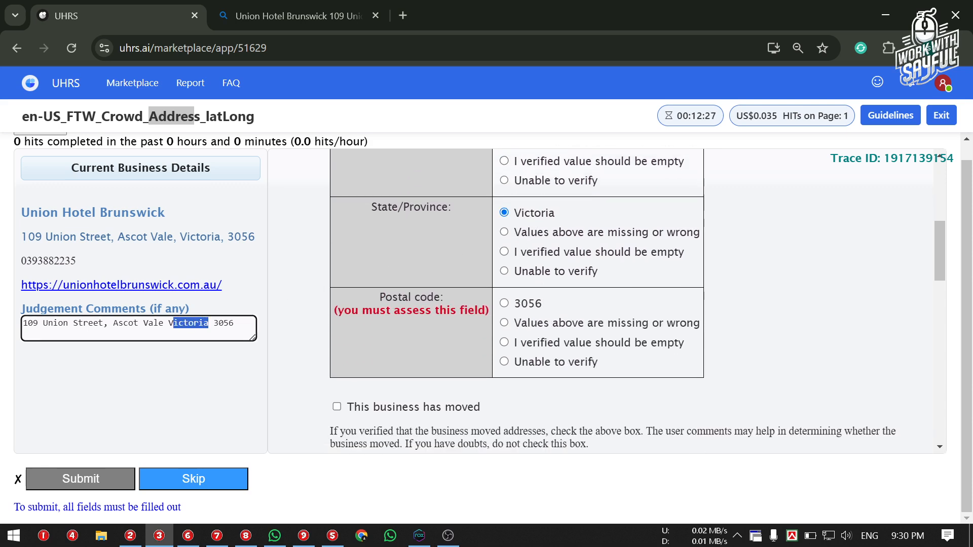
left_click(502, 227)
scroll(504, 231, "down", 2)
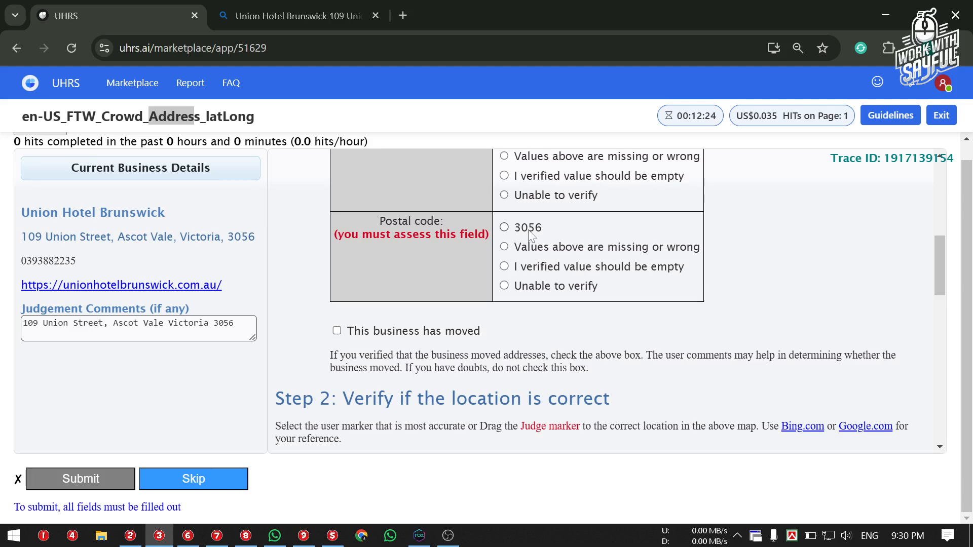
left_click_drag(235, 324, 214, 323)
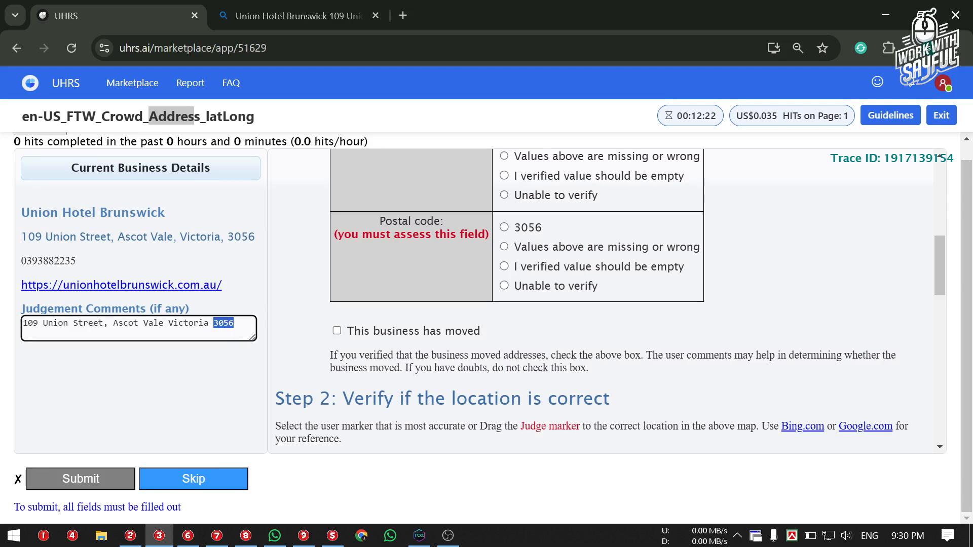
left_click(513, 233)
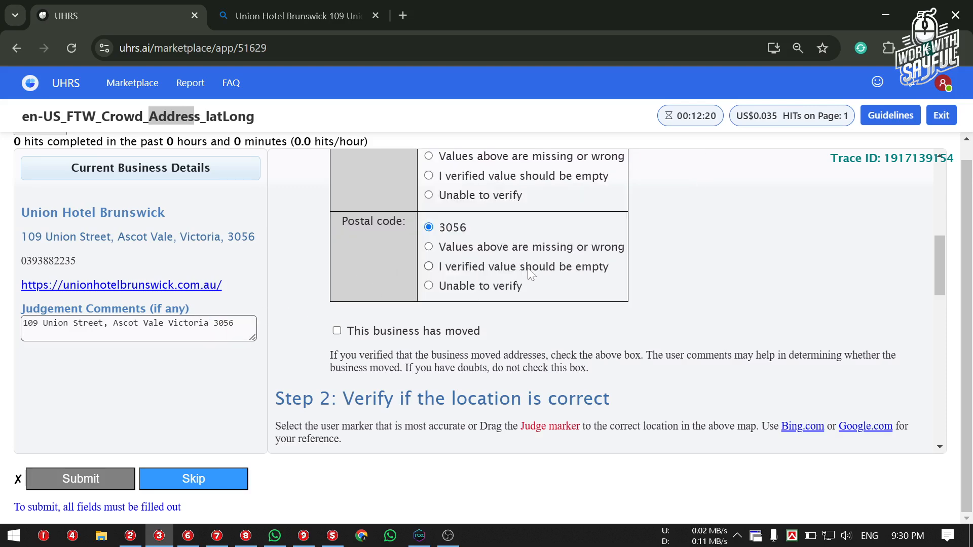
scroll(529, 270, "up", 8)
Scroll to Step 2 and pan the satellite map around user marker 1, then return to Bing
left_click_drag(284, 248, 448, 249)
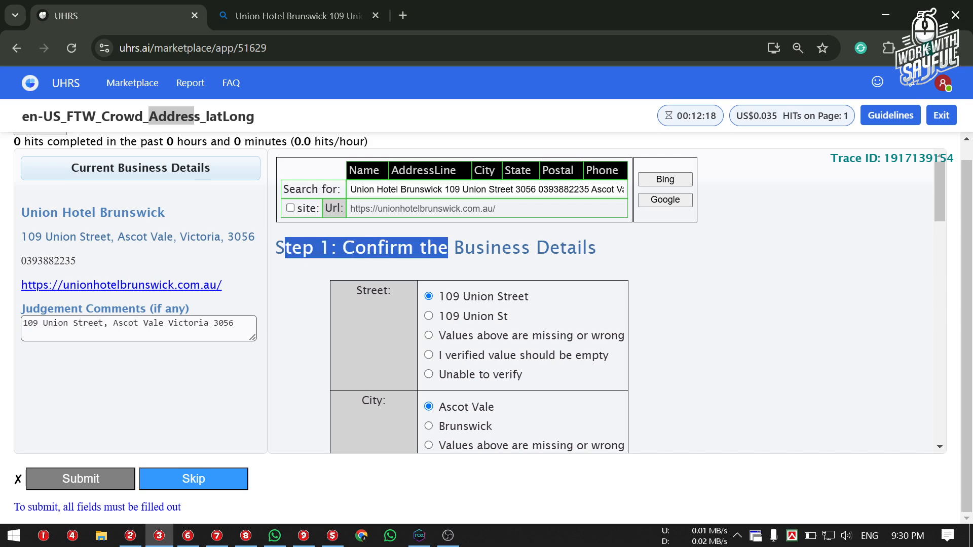
left_click_drag(511, 248, 522, 249)
scroll(742, 243, "down", 4)
scroll(742, 243, "down", 5)
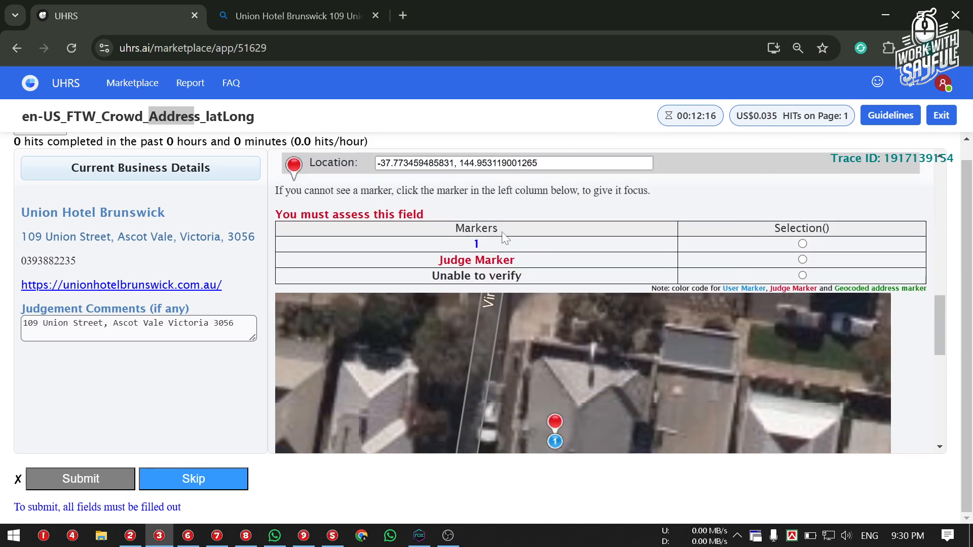
scroll(379, 230, "up", 1)
scroll(557, 200, "down", 3)
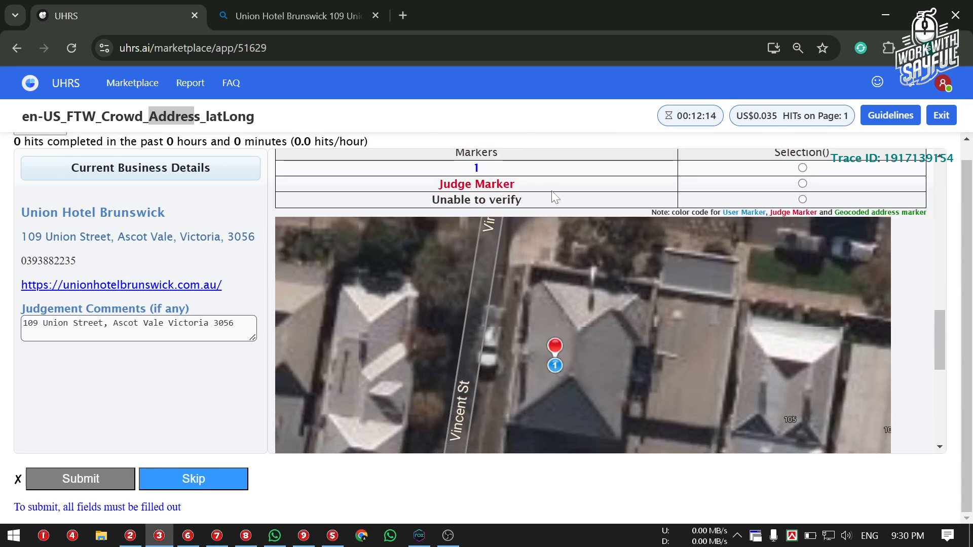
left_click_drag(567, 332, 545, 318)
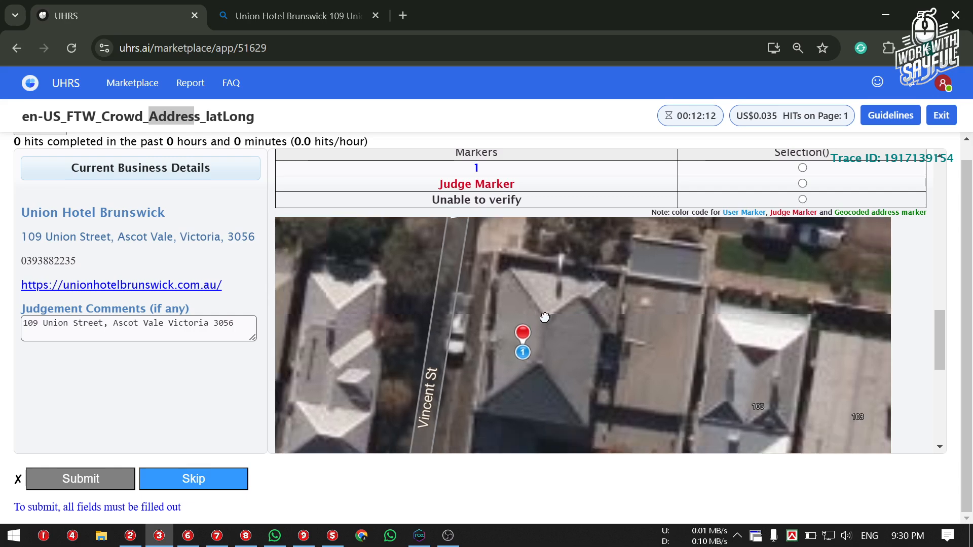
scroll(620, 295, "down", 1)
scroll(632, 208, "up", 3)
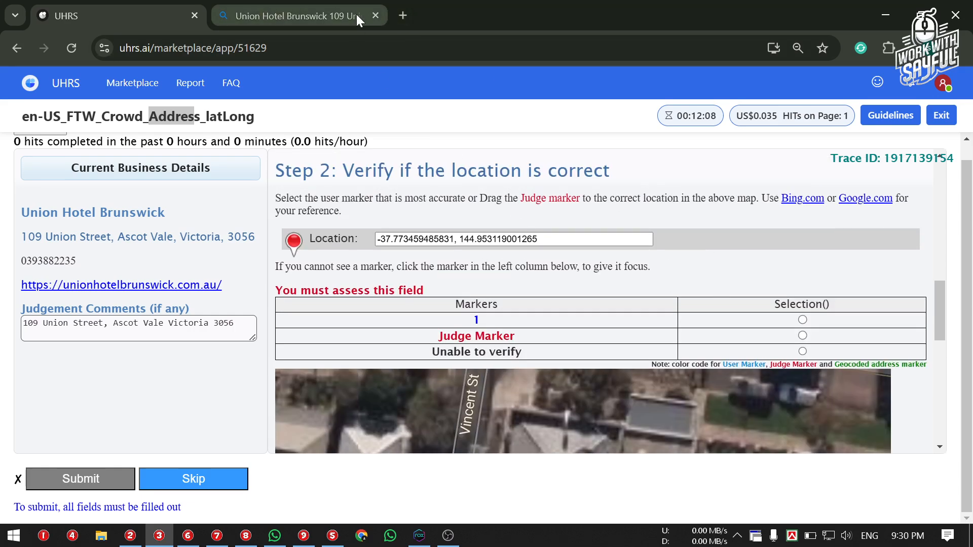
left_click(311, 11)
scroll(354, 265, "up", 2)
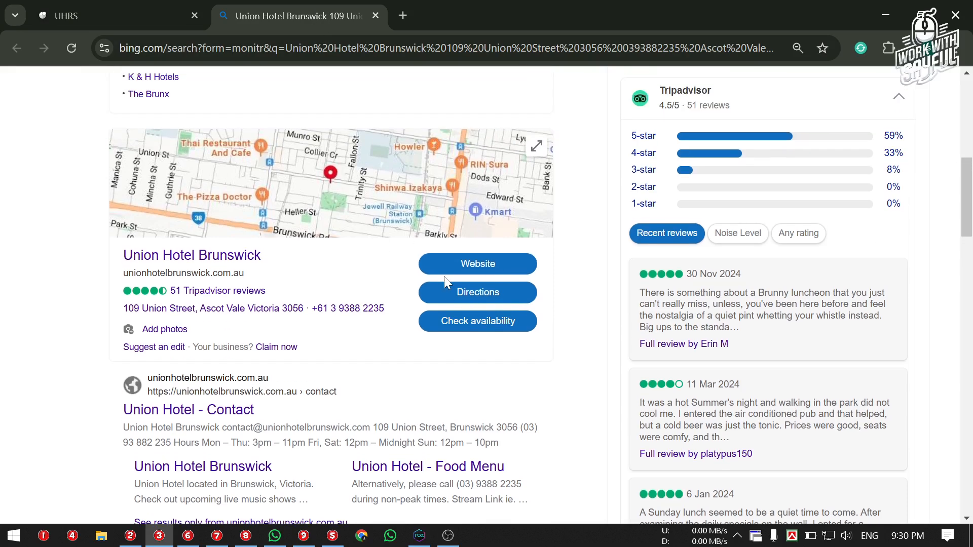
scroll(481, 300, "down", 2)
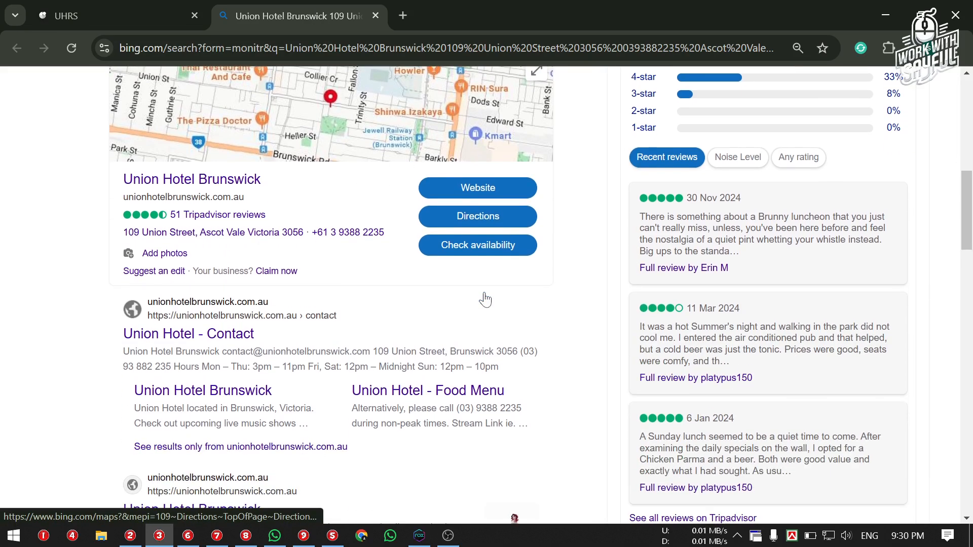
scroll(490, 219, "up", 3)
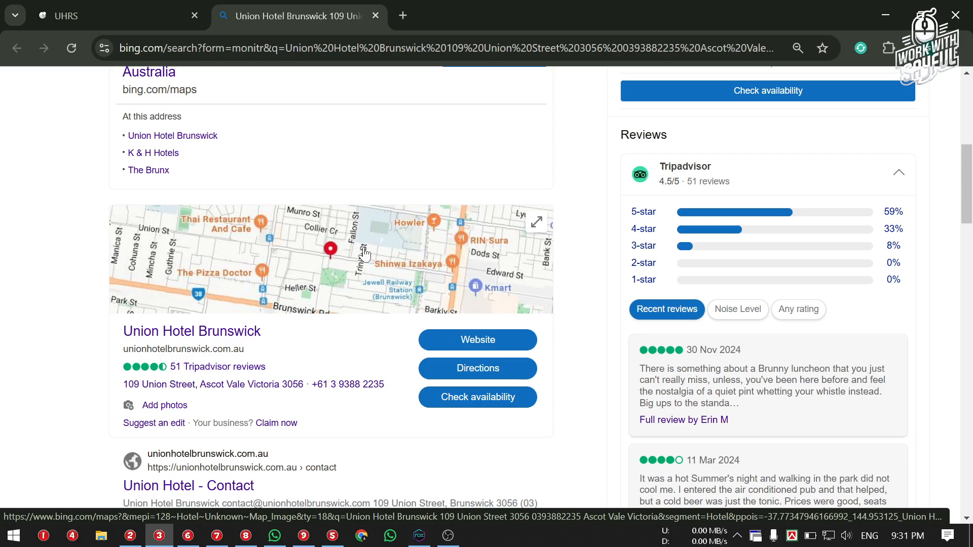
Open Bing Maps directions to Union Hotel Brunswick and glance back at the UHRS task
left_click(465, 369)
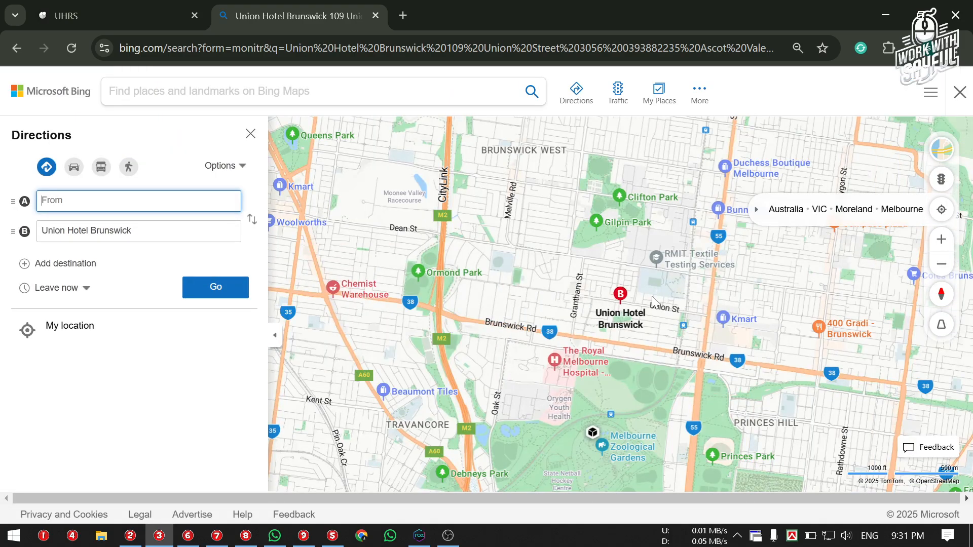
scroll(643, 296, "up", 1)
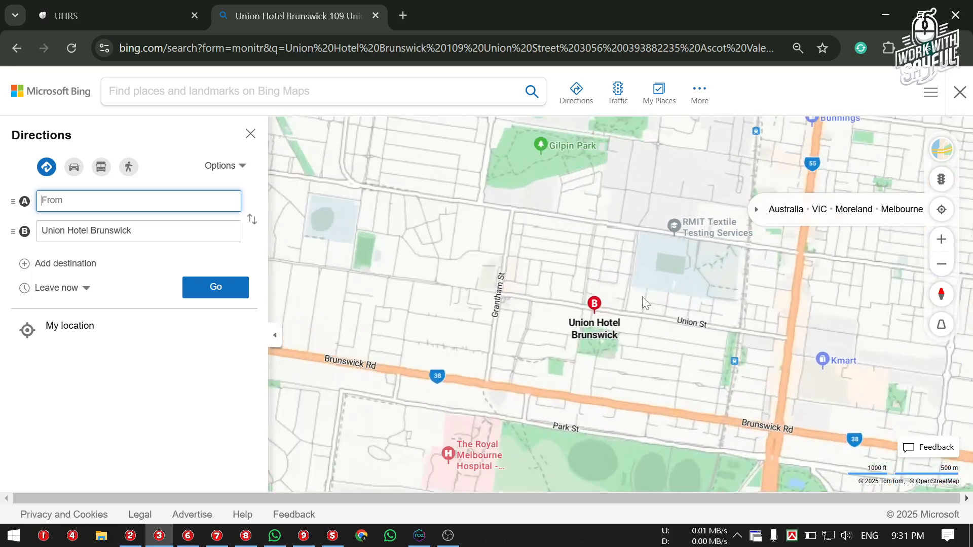
scroll(643, 297, "up", 2)
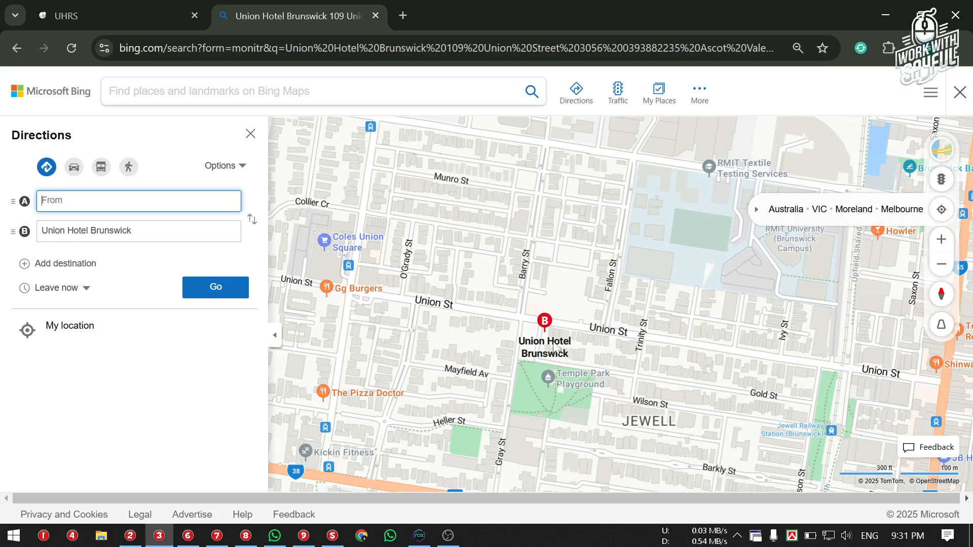
left_click(132, 16)
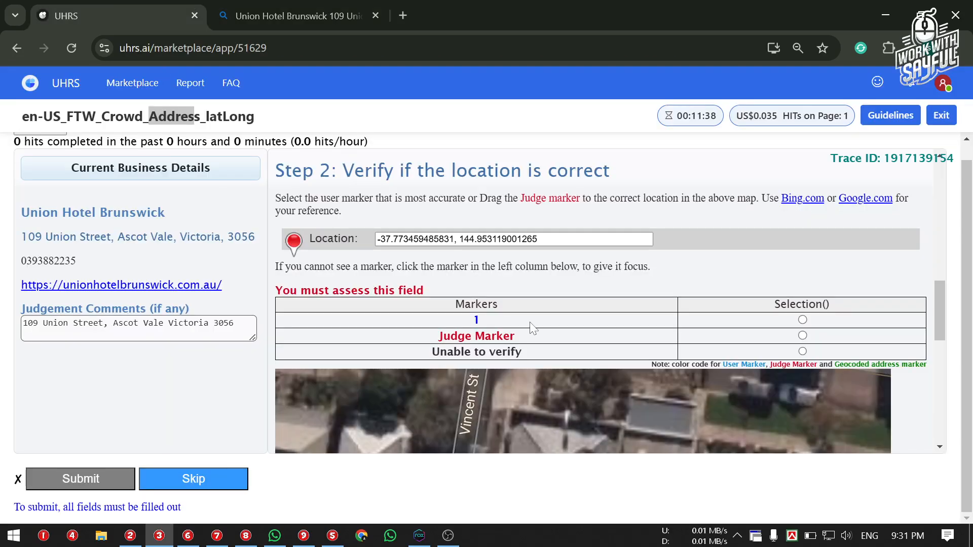
scroll(533, 328, "down", 3)
mouse_move(4, 212)
left_mouse_down()
mouse_move(212, 212)
mouse_move(20, 213)
left_mouse_up()
left_click(203, 230)
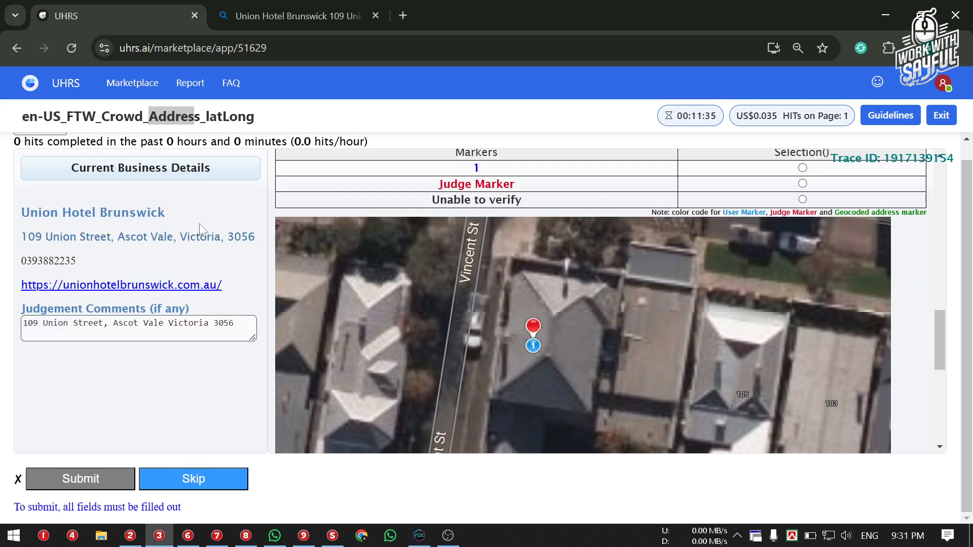
Zoom and pan the Bing map to centre the hotel pin at Union St and Vincent St
left_click(317, 7)
left_click_drag(555, 337, 517, 264)
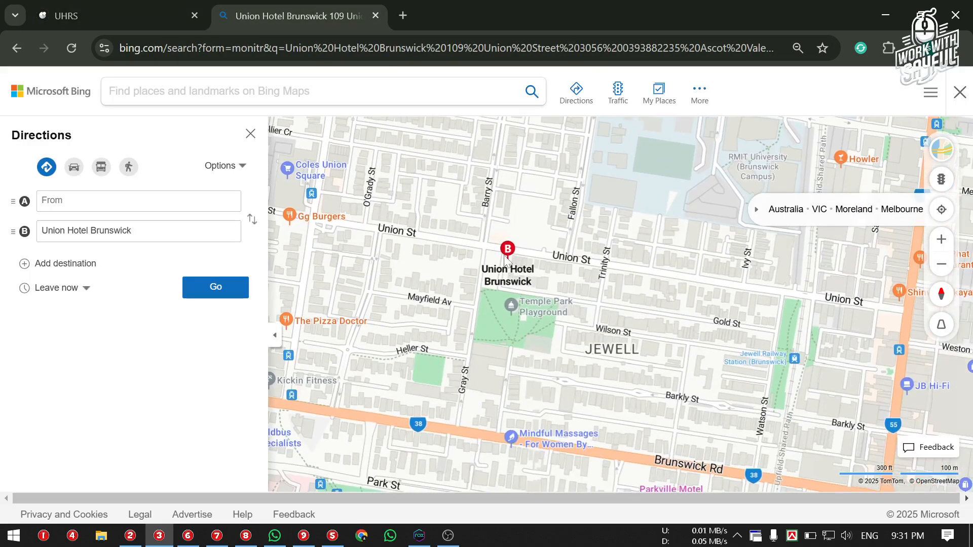
scroll(512, 251, "up", 3)
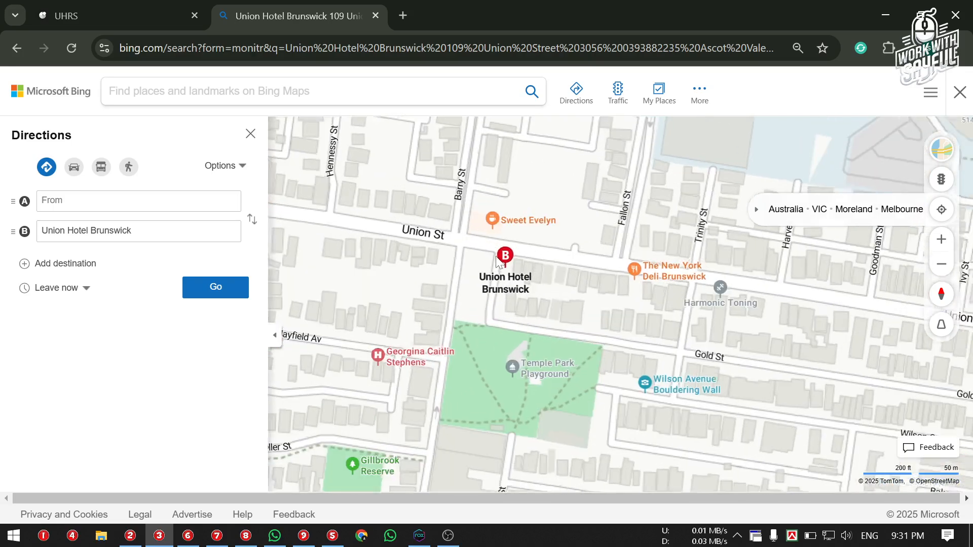
scroll(521, 272, "up", 1)
scroll(521, 268, "up", 3)
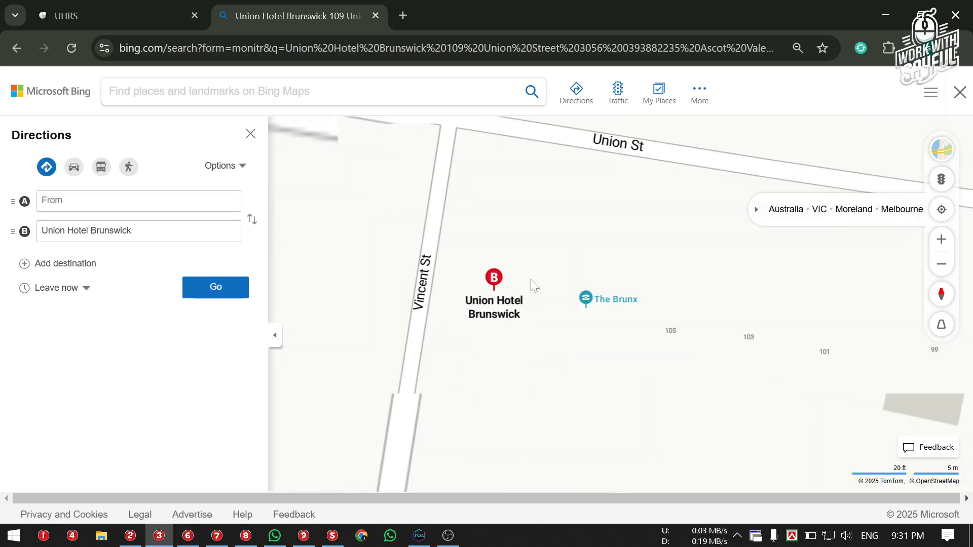
scroll(503, 284, "down", 3)
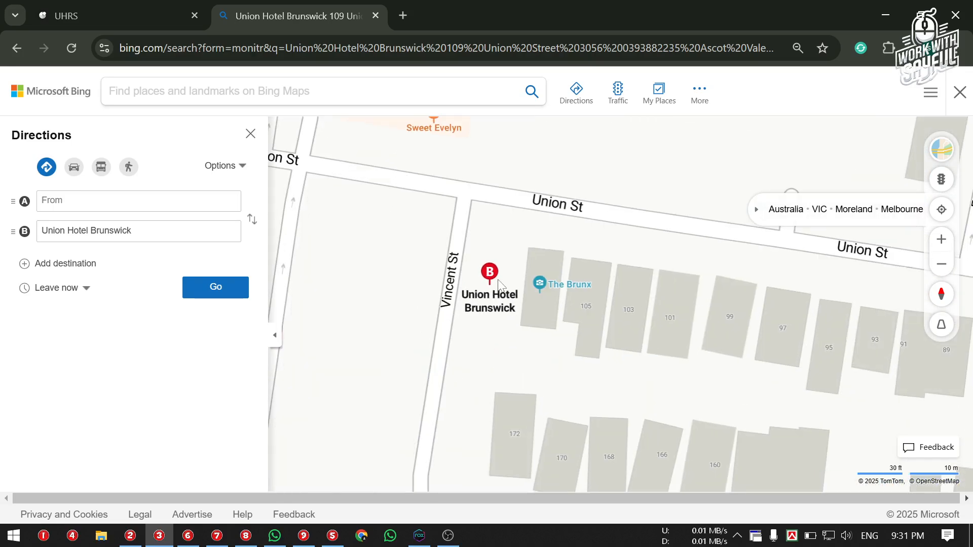
left_click_drag(501, 280, 488, 253)
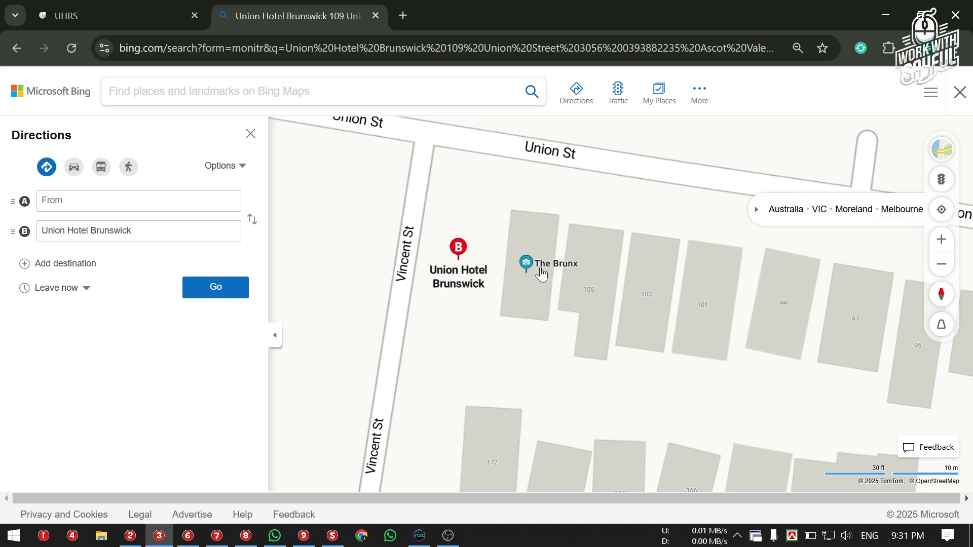
left_click_drag(501, 266, 495, 258)
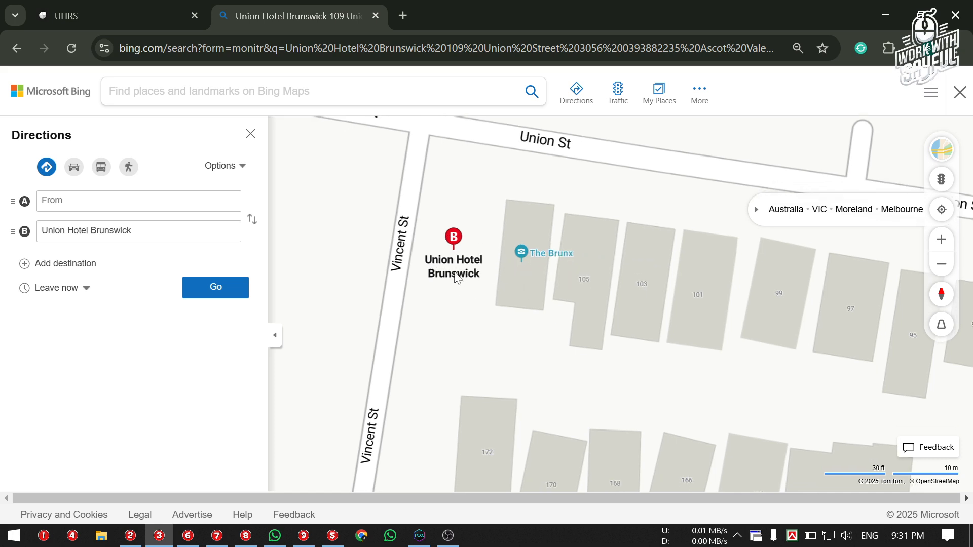
scroll(478, 263, "down", 1)
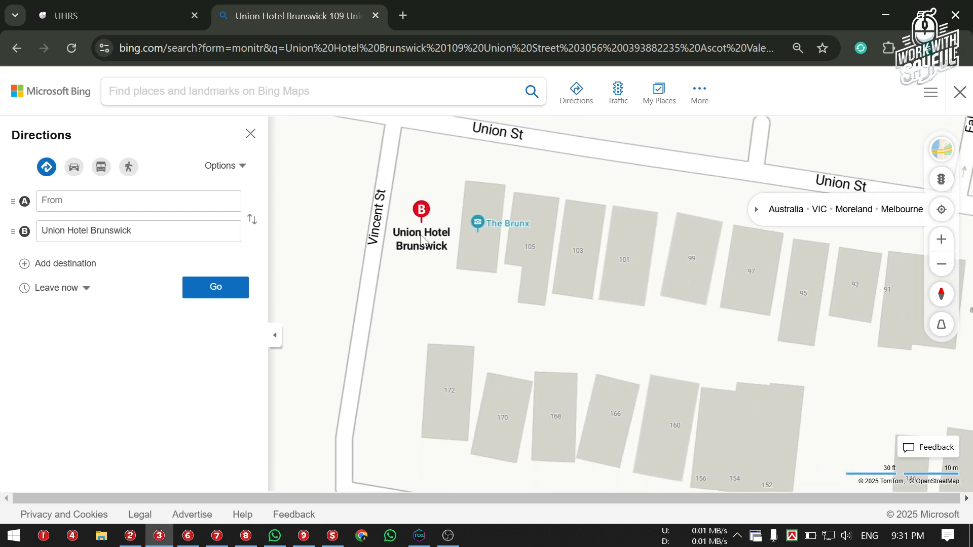
left_click_drag(430, 233, 430, 272)
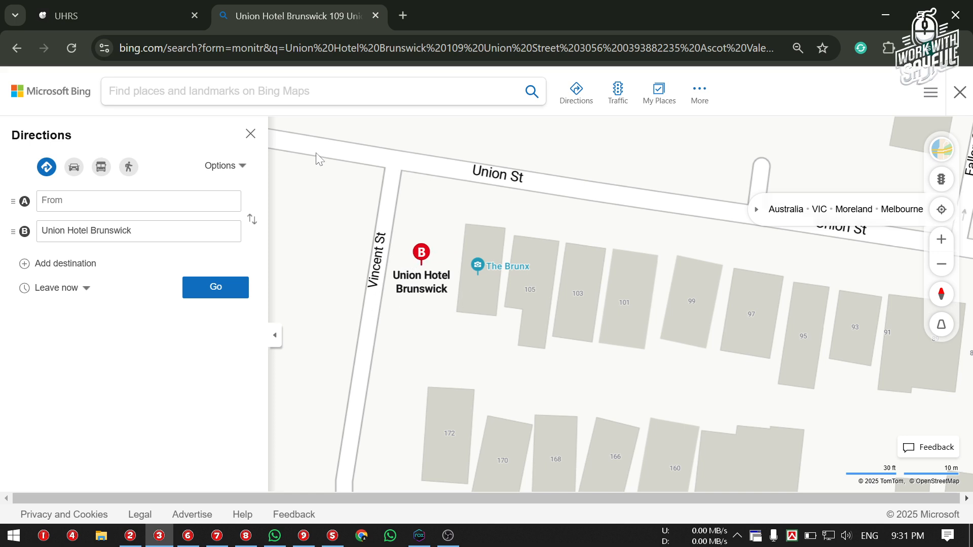
Compare the UHRS satellite map around Union St with the Bing Maps page
left_click(143, 12)
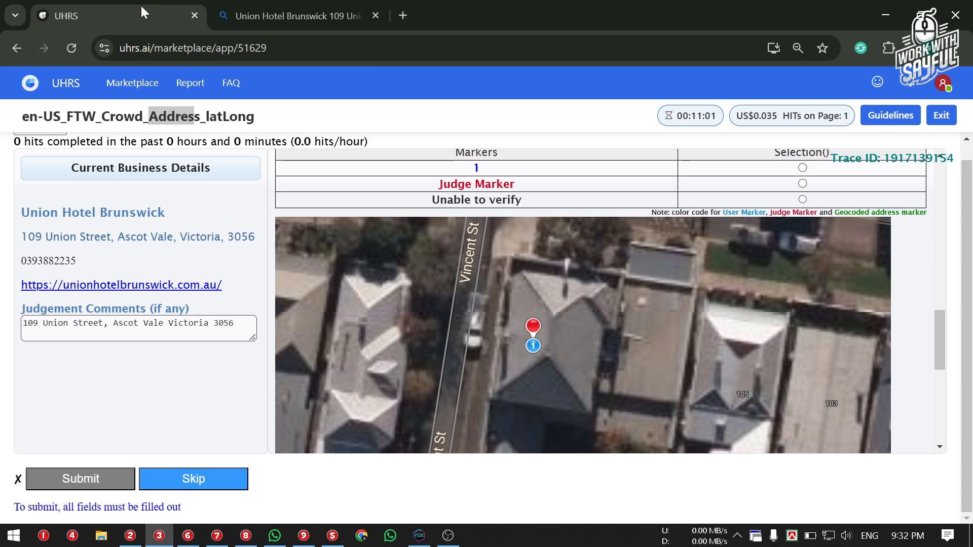
scroll(634, 264, "down", 3)
left_click_drag(612, 292, 576, 324)
scroll(596, 341, "down", 1)
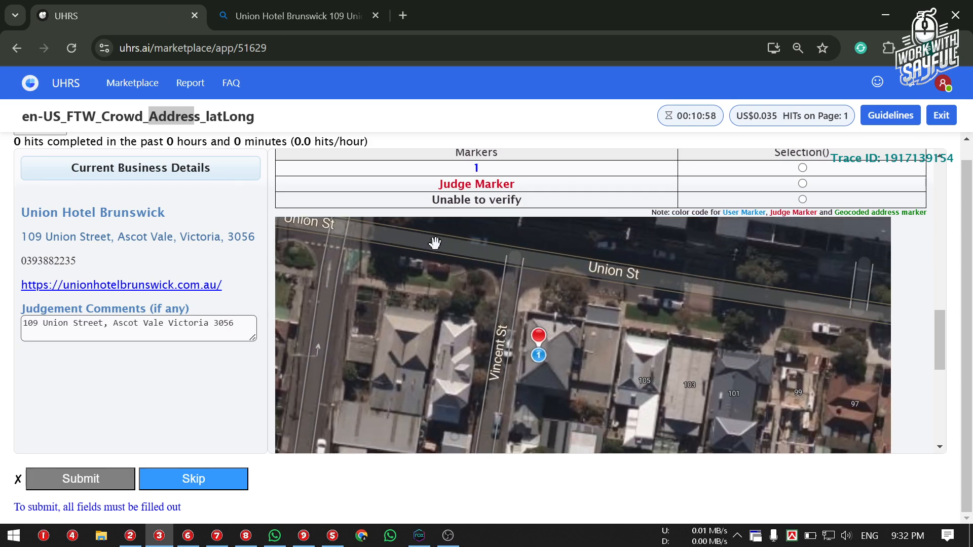
scroll(529, 380, "down", 1)
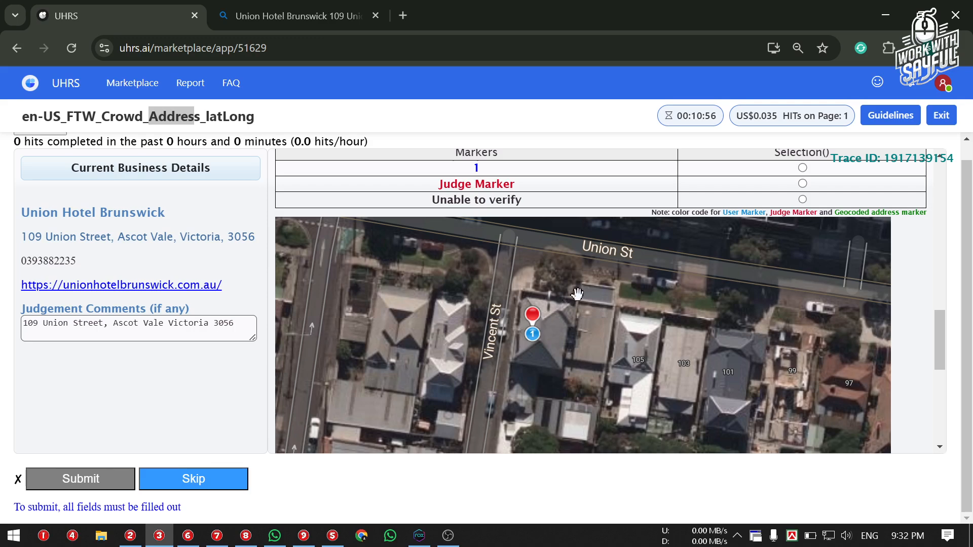
left_click(274, 18)
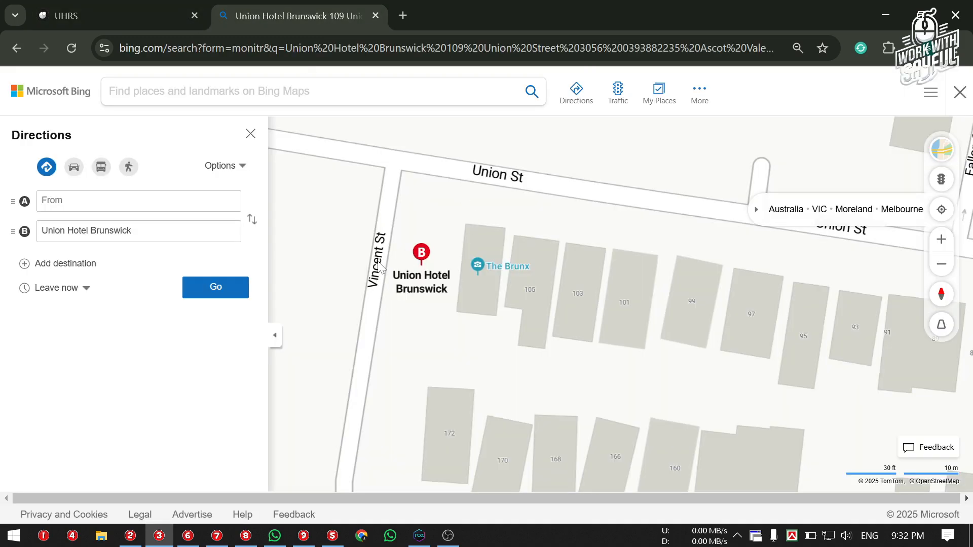
left_click(162, 16)
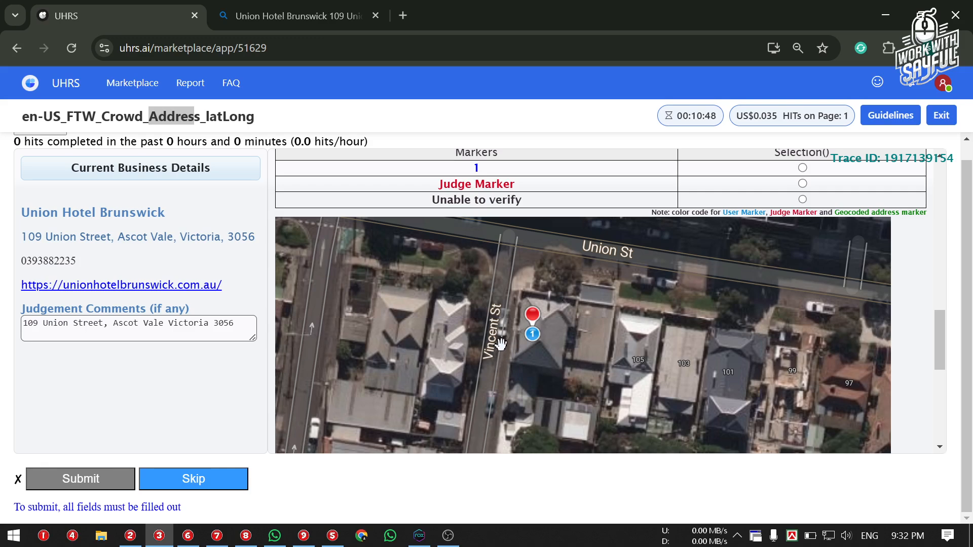
key("ctrl+Tab")
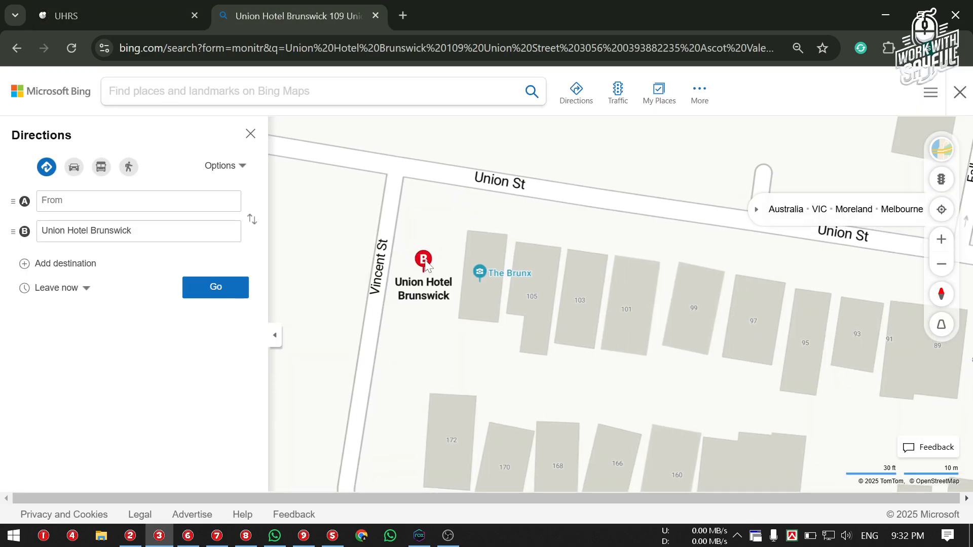
left_click(122, 16)
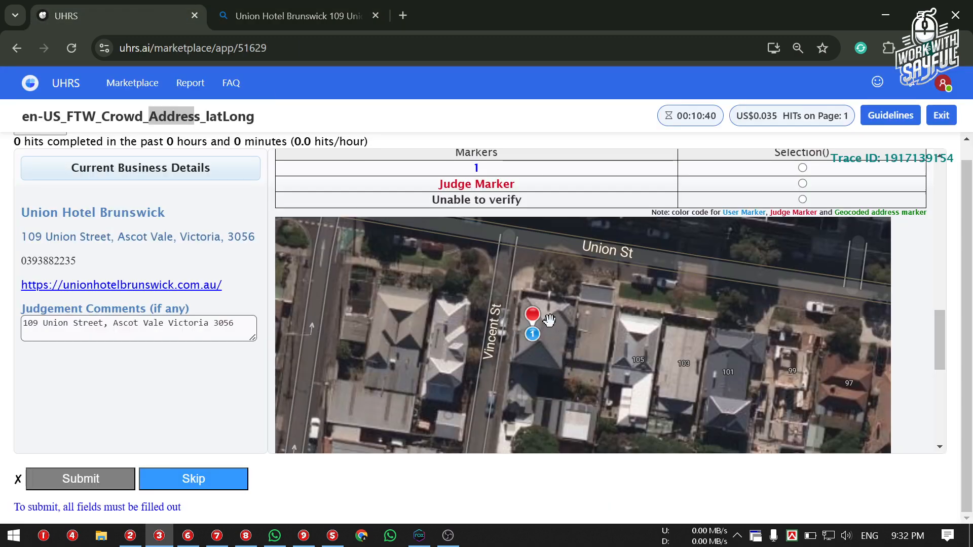
Select user marker 1 as the correct location, rechecking it against Bing Maps
left_click(802, 168)
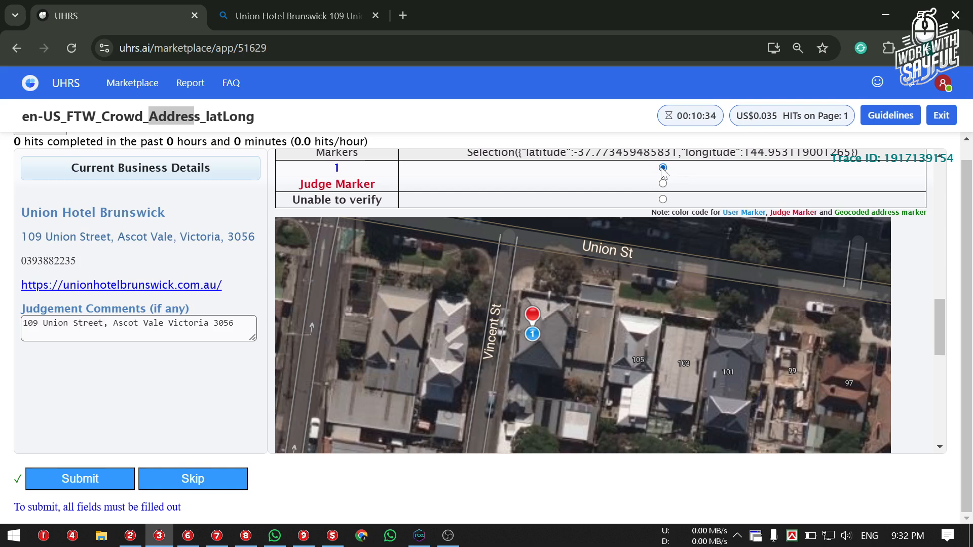
left_click(336, 6)
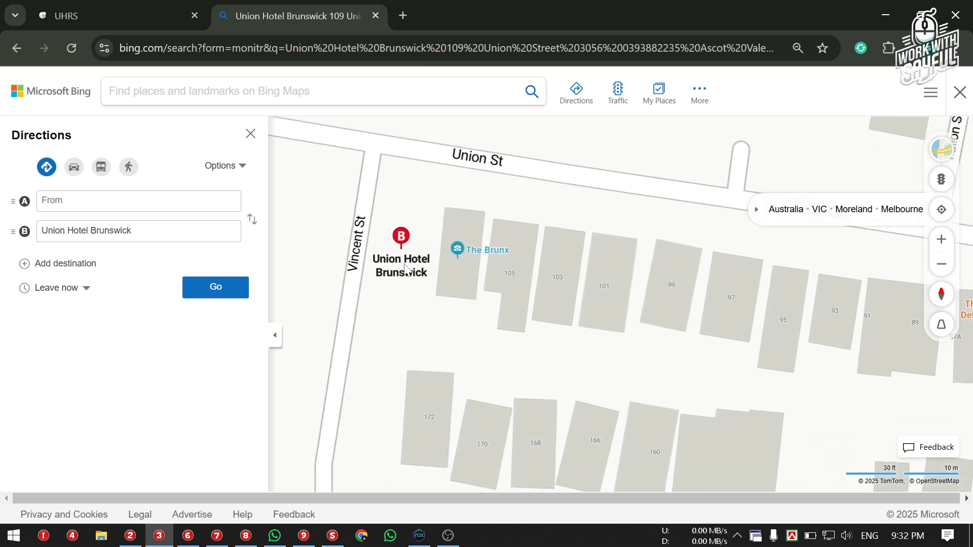
mouse_move(458, 252)
left_click(132, 5)
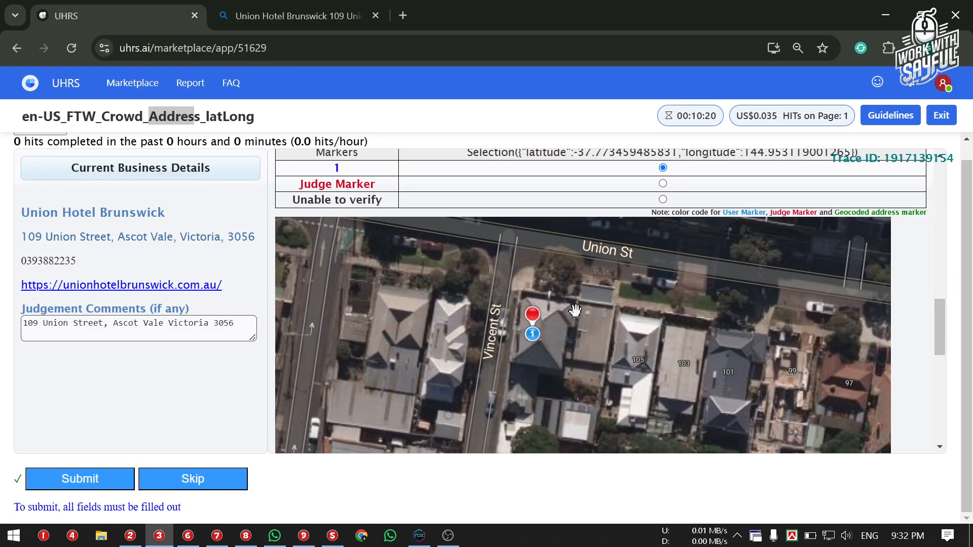
left_click(246, 12)
left_click(156, 14)
Place the Judge Marker on building 105, select it as the answer, and compare with Bing Maps
left_click_drag(534, 318, 638, 338)
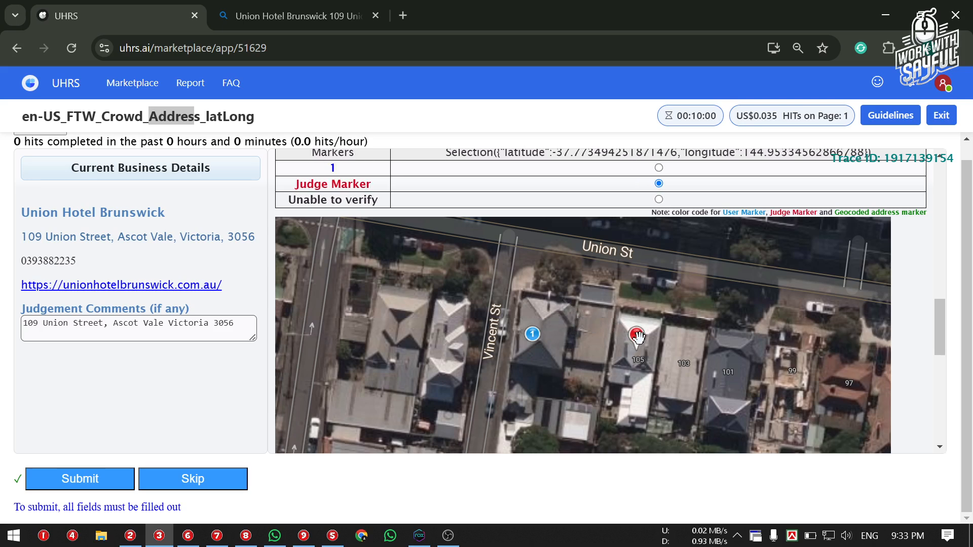
left_click(659, 168)
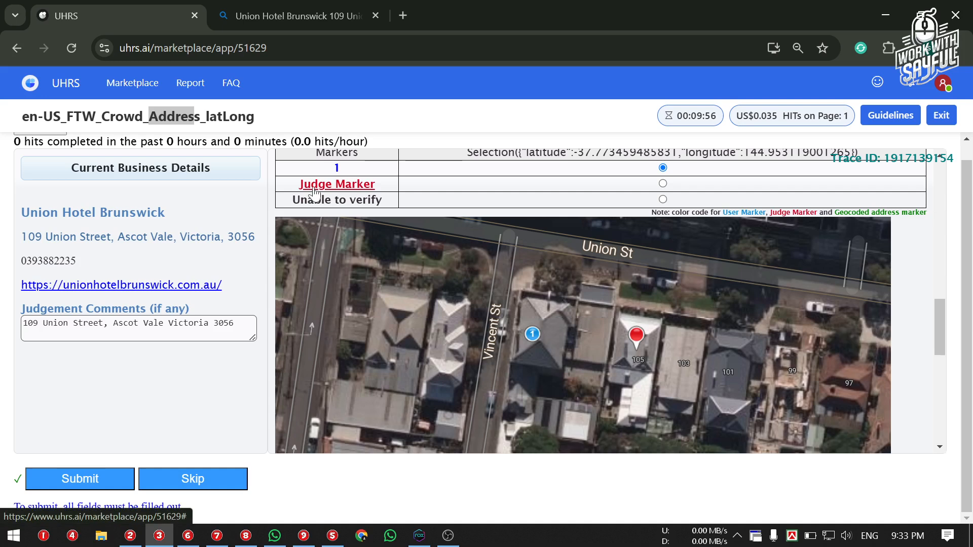
left_click(636, 335)
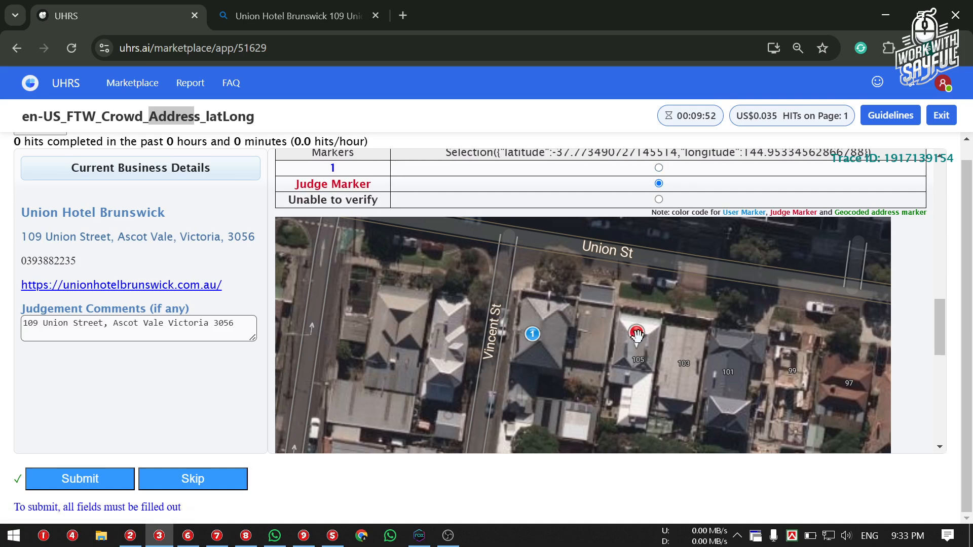
left_click_drag(638, 338, 638, 332)
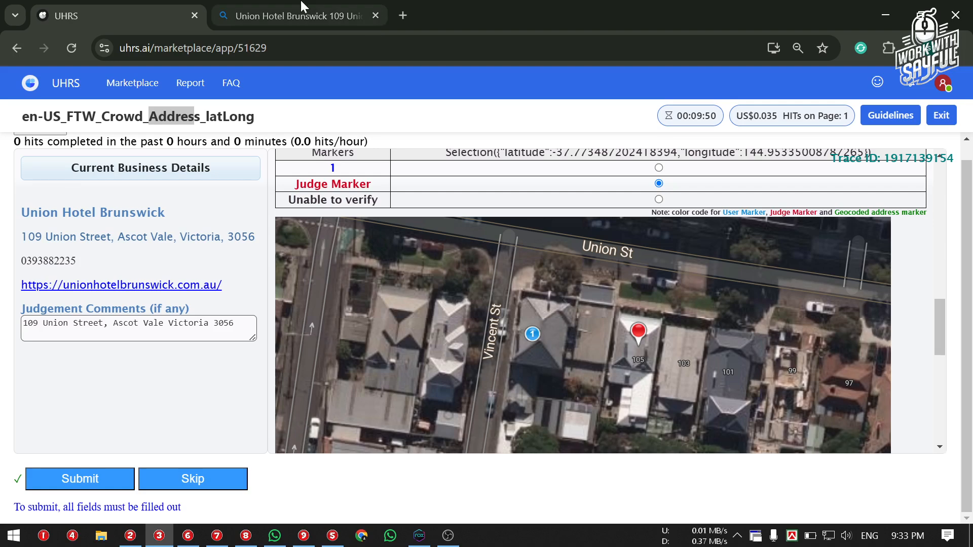
left_click(277, 16)
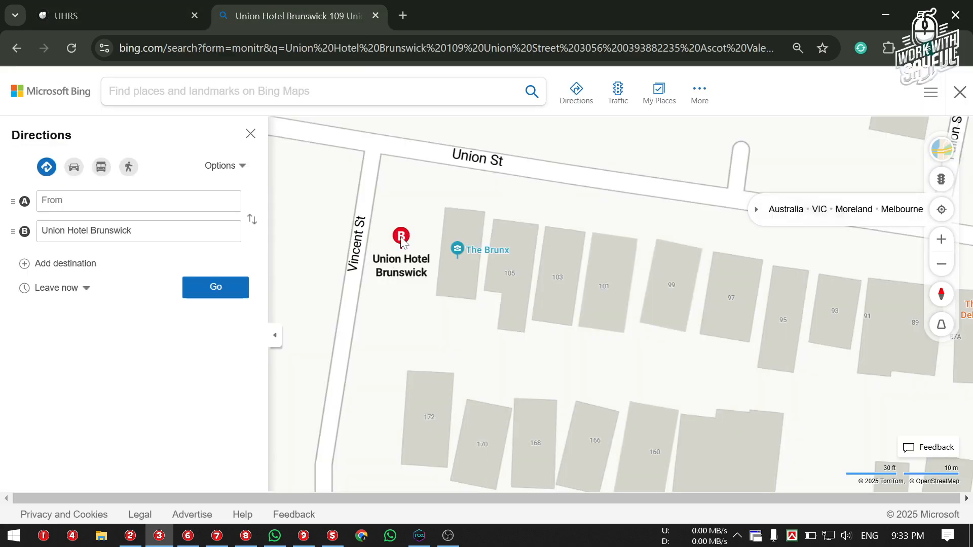
mouse_move(402, 241)
left_mouse_down()
mouse_move(389, 274)
mouse_move(430, 280)
left_mouse_up()
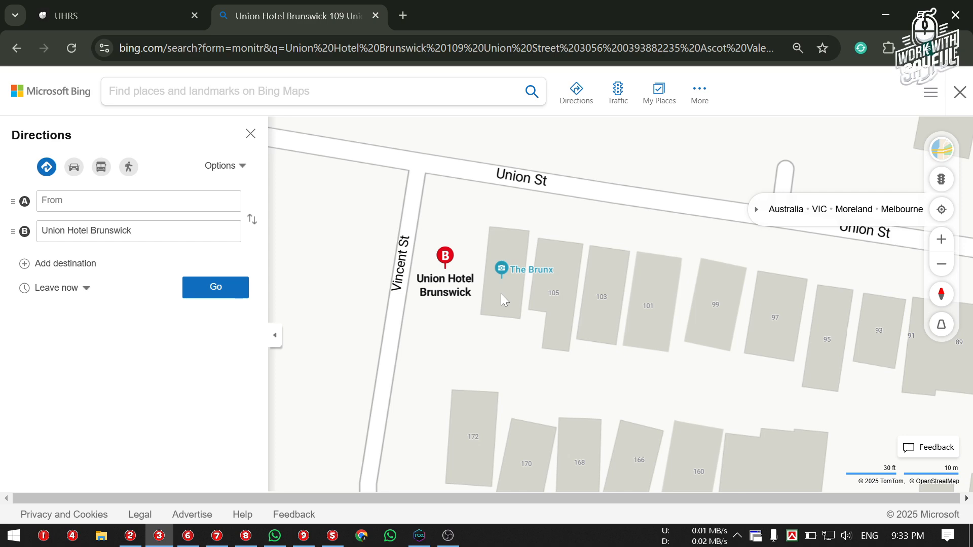
left_click(129, 16)
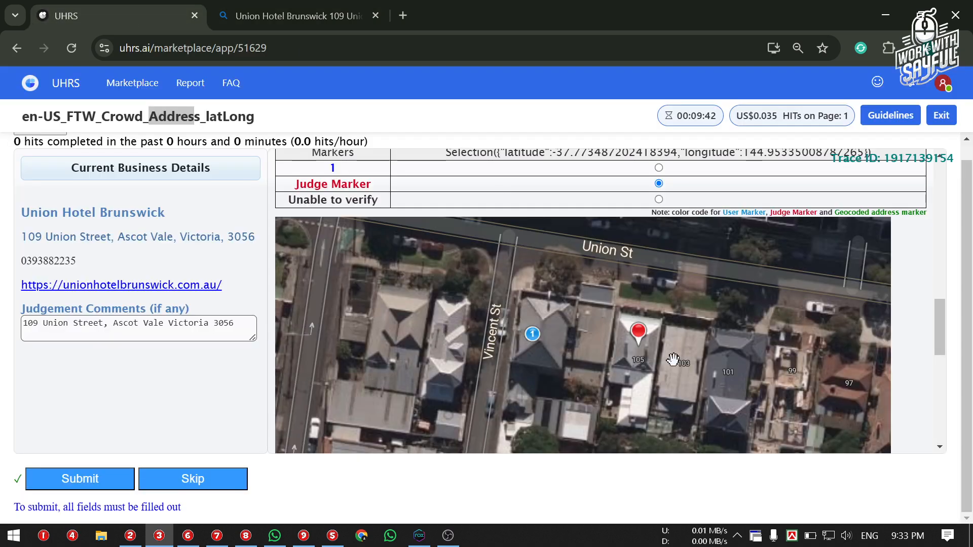
left_click_drag(630, 329, 732, 360)
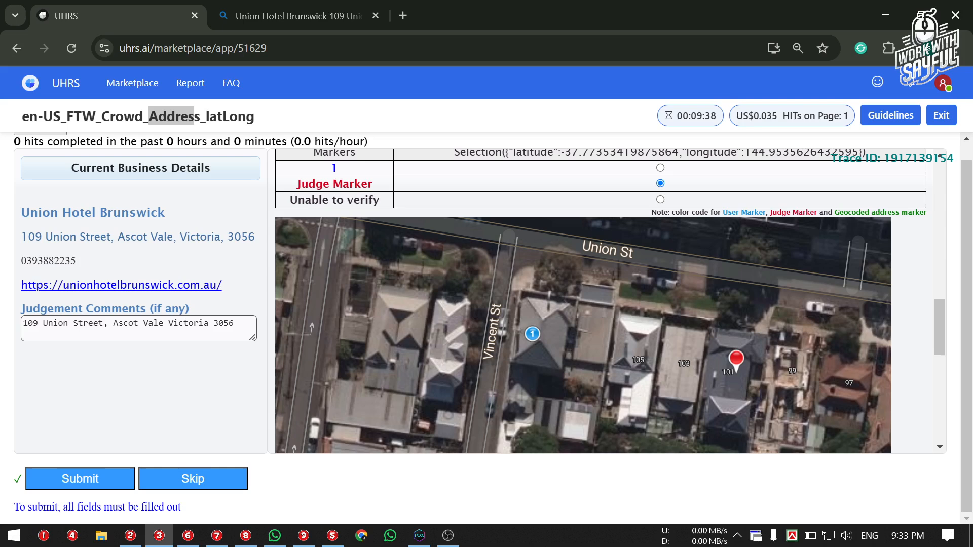
left_click_drag(29, 212, 114, 213)
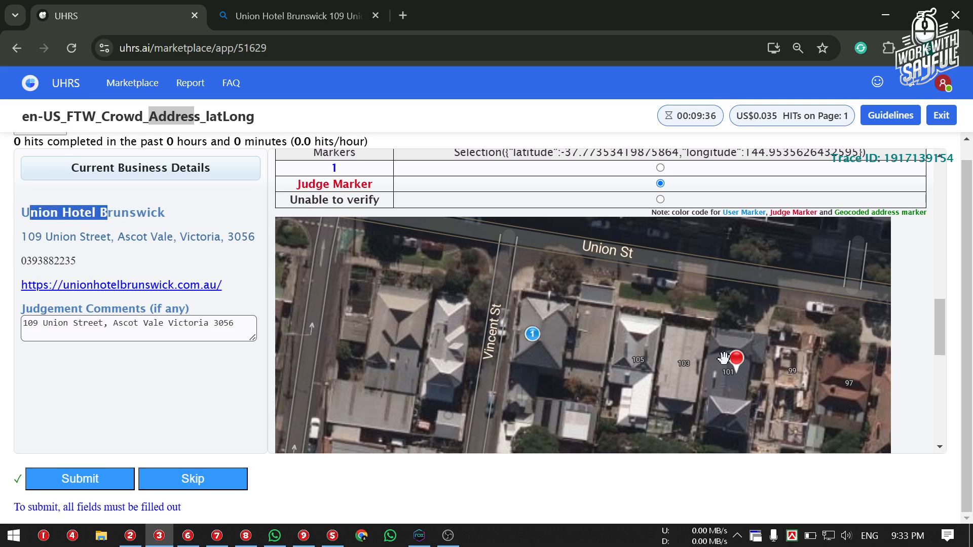
left_click_drag(729, 366, 716, 368)
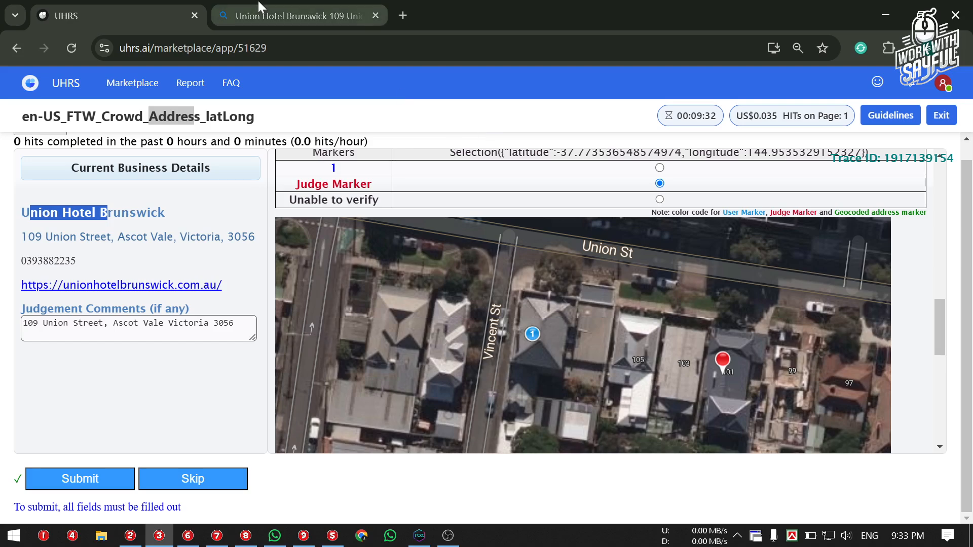
left_click_drag(285, 203, 378, 201)
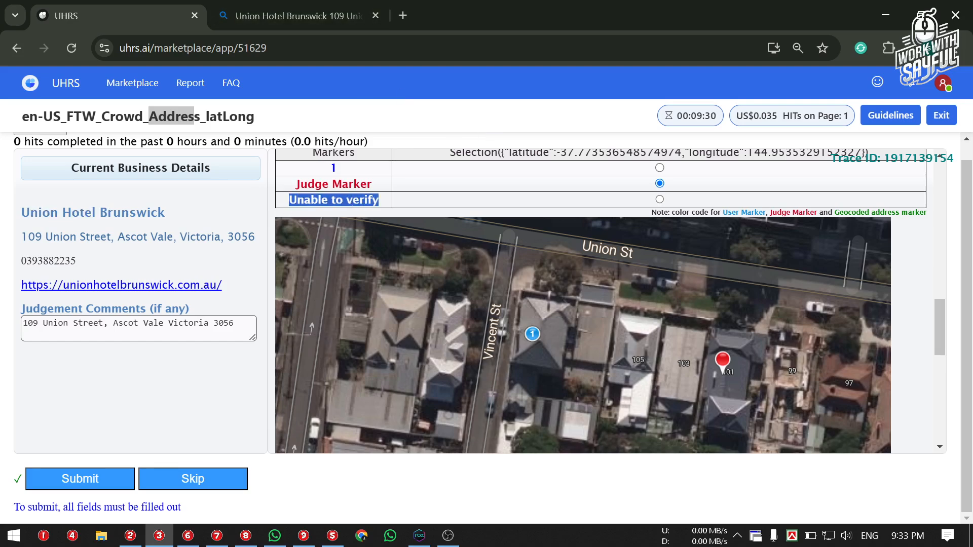
left_click(407, 206)
left_click(297, 6)
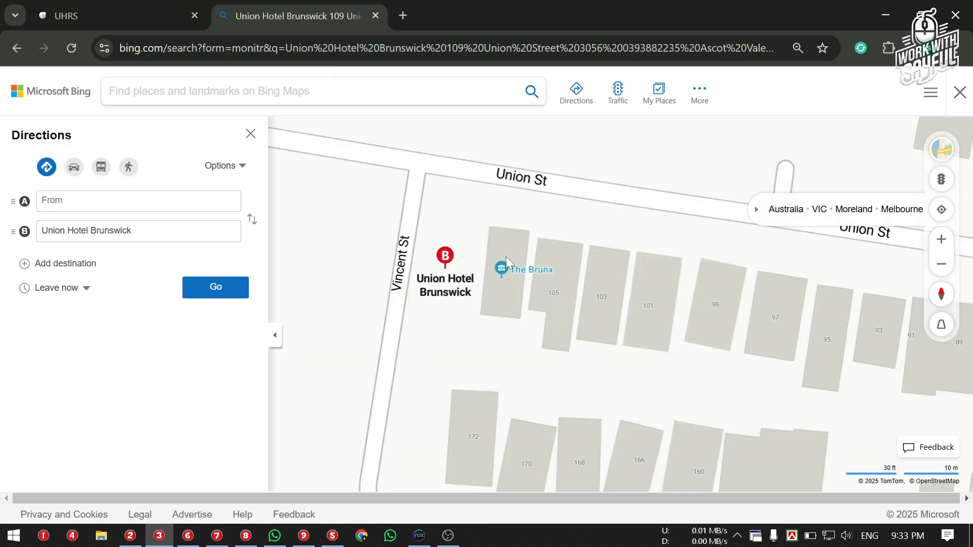
Zoom out and pan the Bing map around the hotel and Temple Park, then return to UHRS
scroll(509, 256, "down", 4)
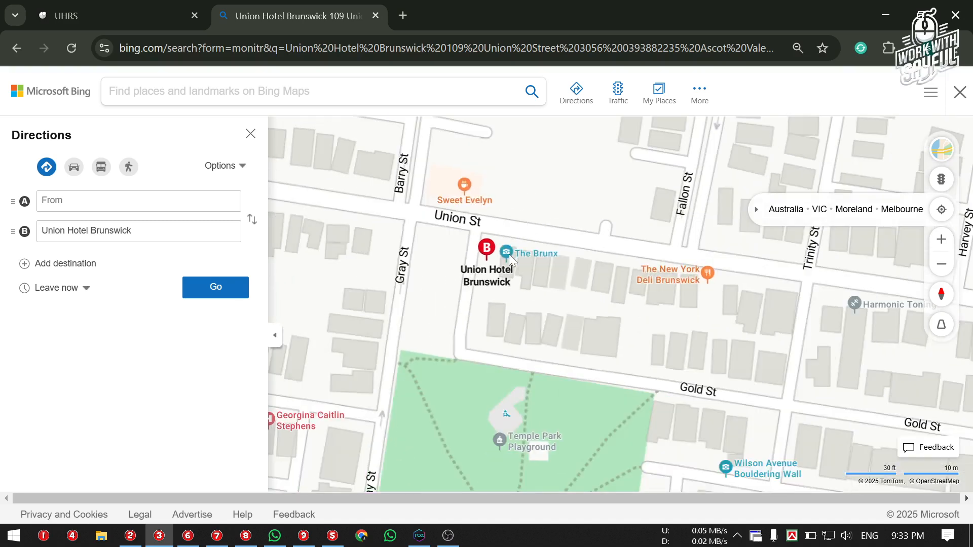
scroll(551, 280, "down", 2)
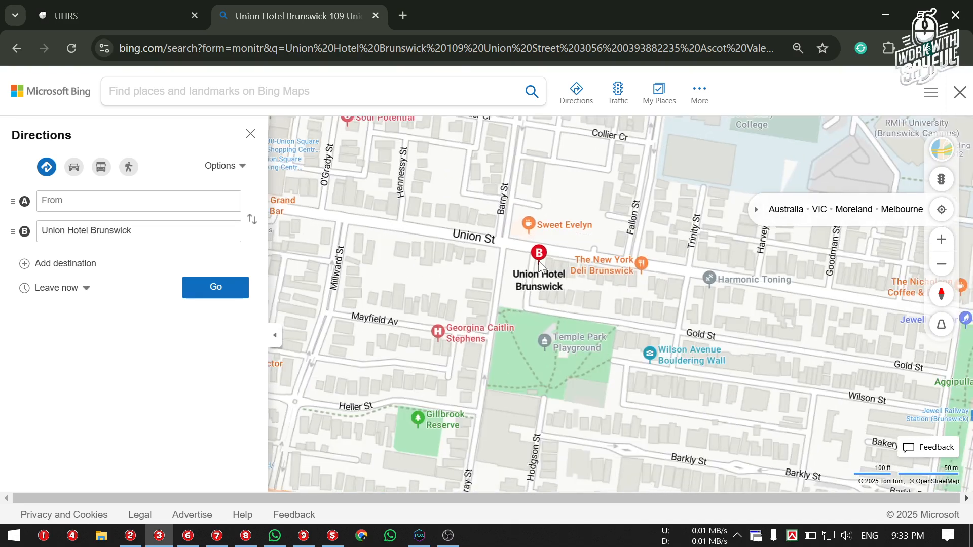
scroll(539, 270, "down", 2)
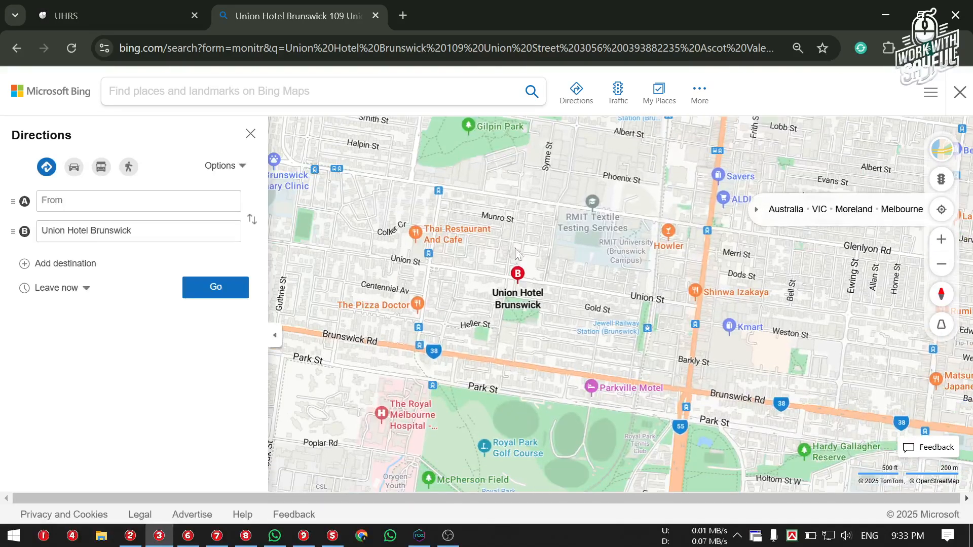
scroll(528, 287, "up", 3)
left_click_drag(558, 324, 522, 245)
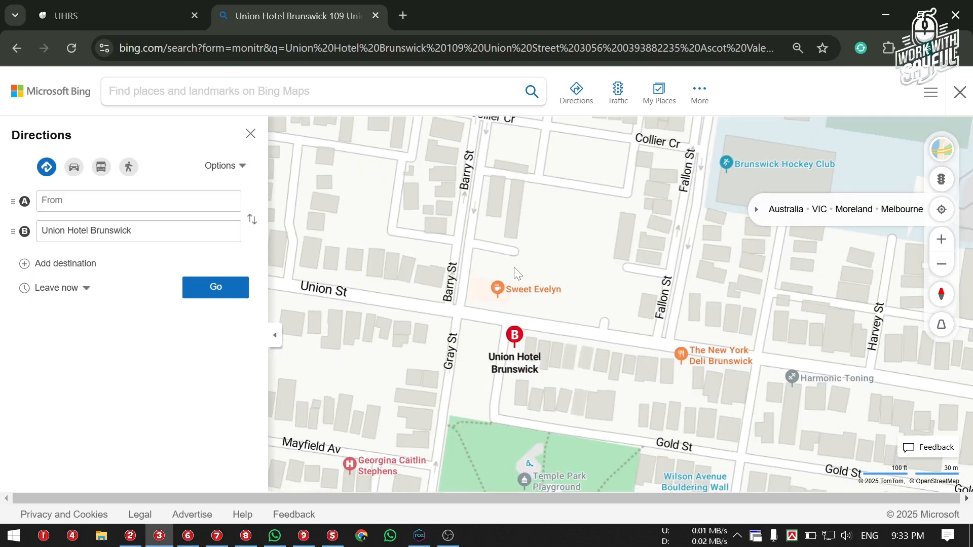
scroll(516, 270, "up", 1)
left_click_drag(495, 314, 460, 245)
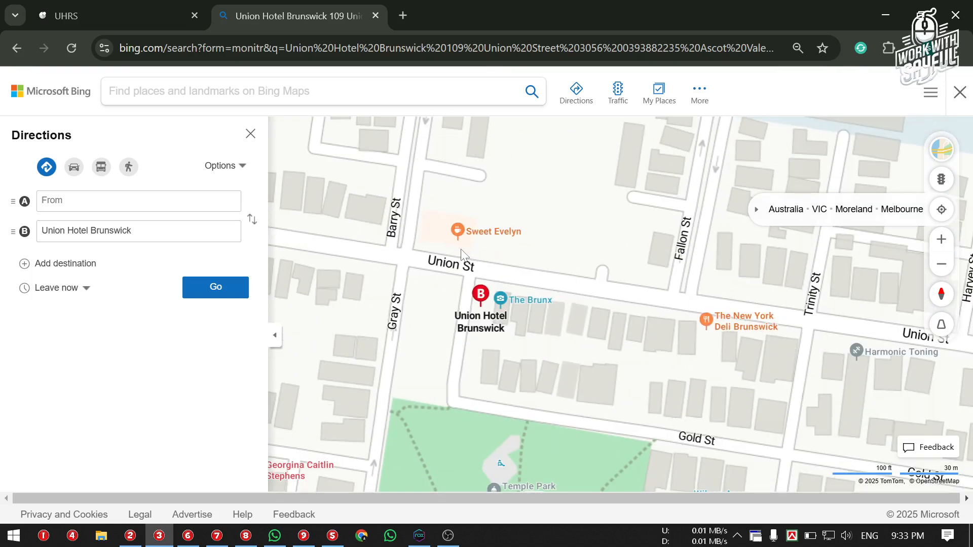
left_click(41, 11)
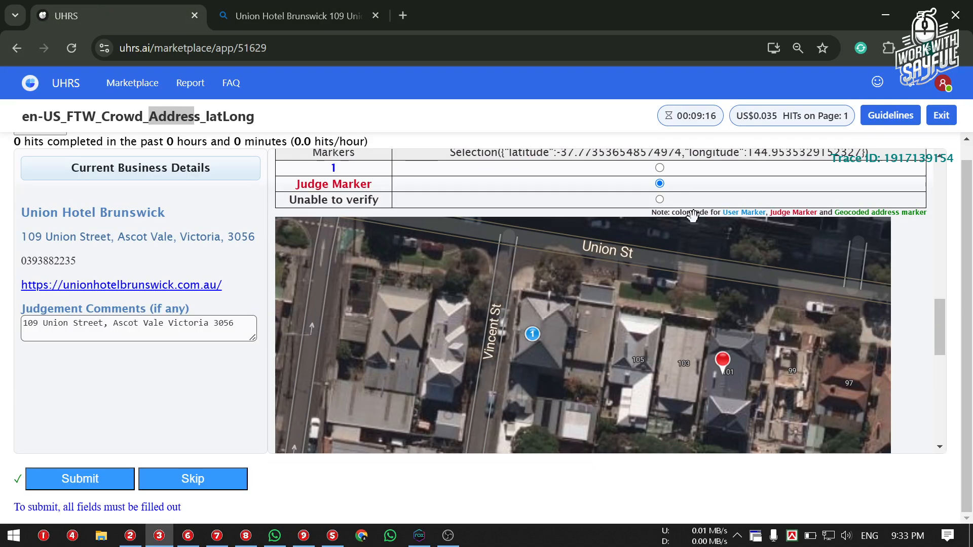
Set the Step 2 location answer to Unable to verify
left_click(660, 199)
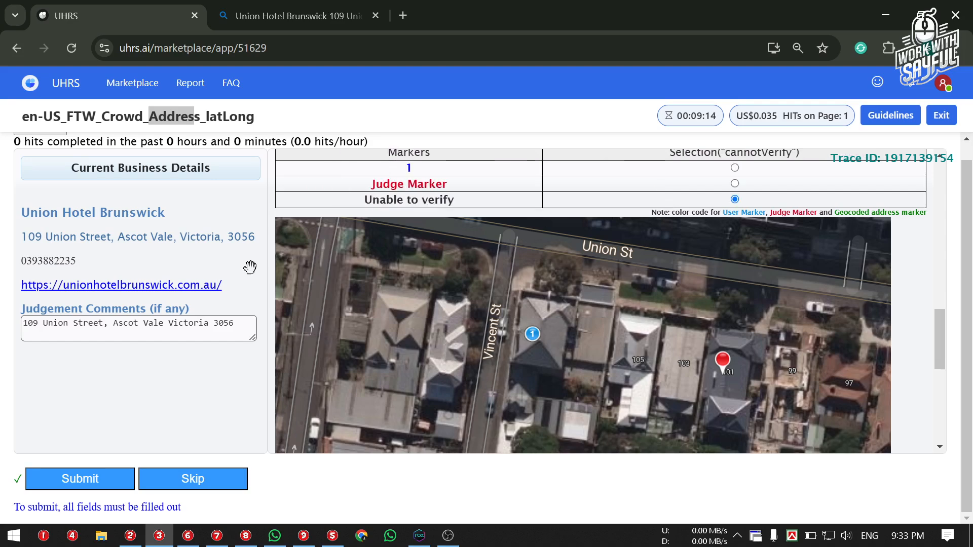
scroll(558, 159, "up", 15)
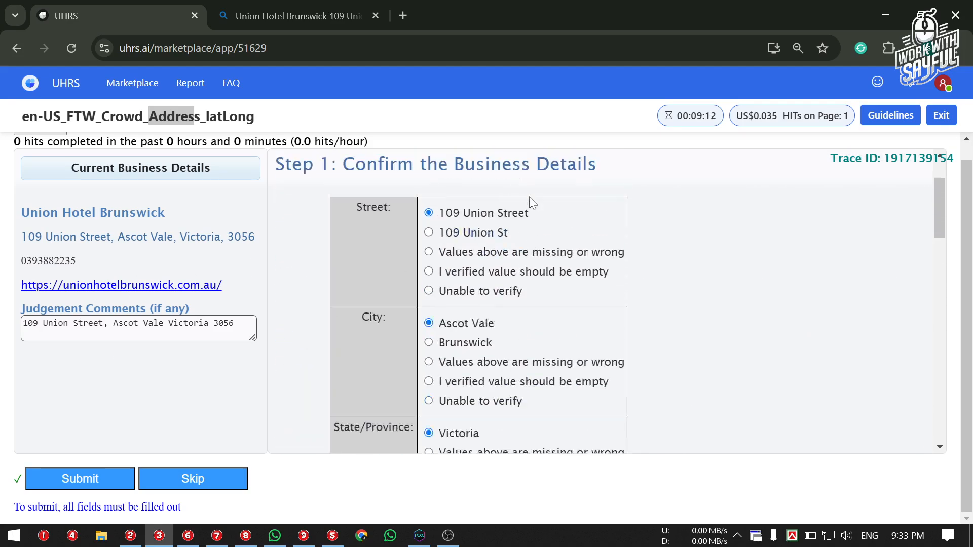
scroll(529, 196, "down", 5)
scroll(453, 194, "up", 1)
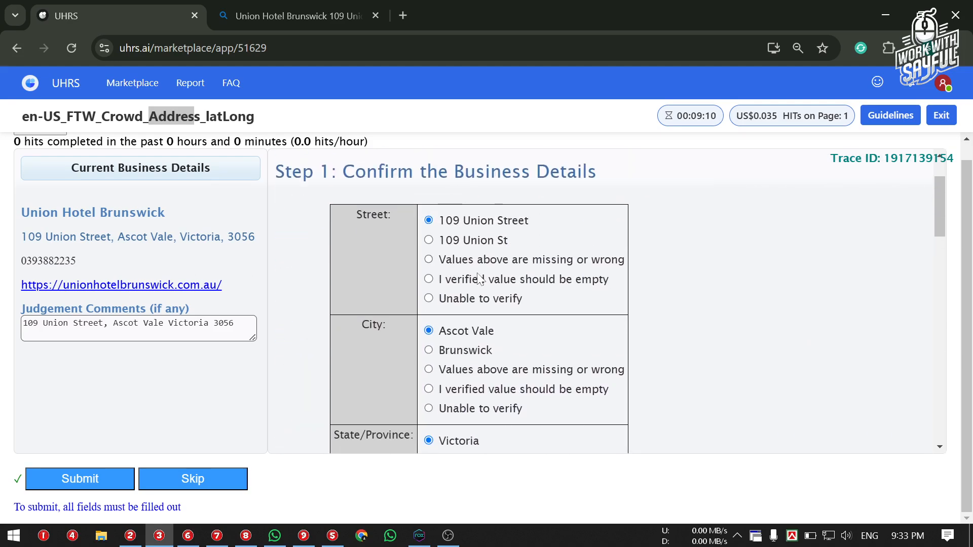
left_click(468, 262)
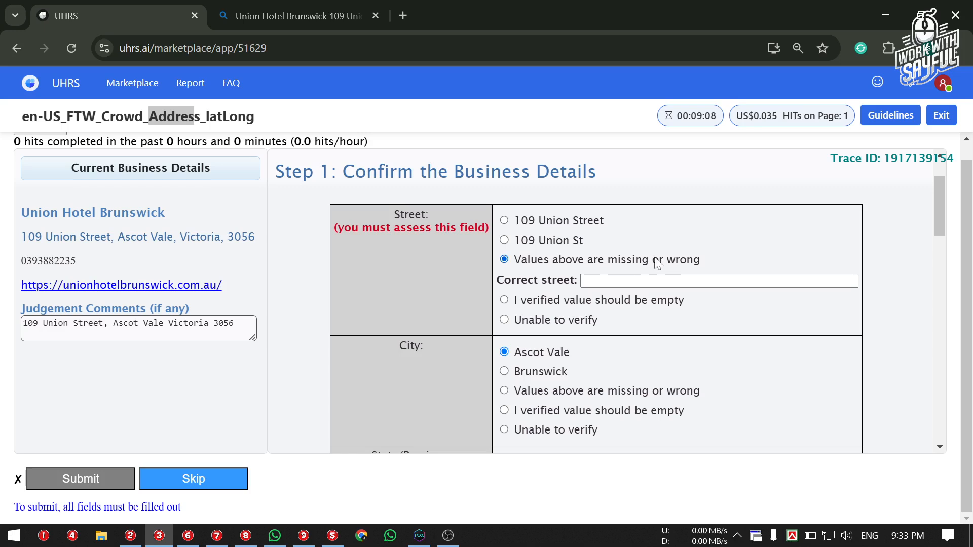
left_click(520, 302)
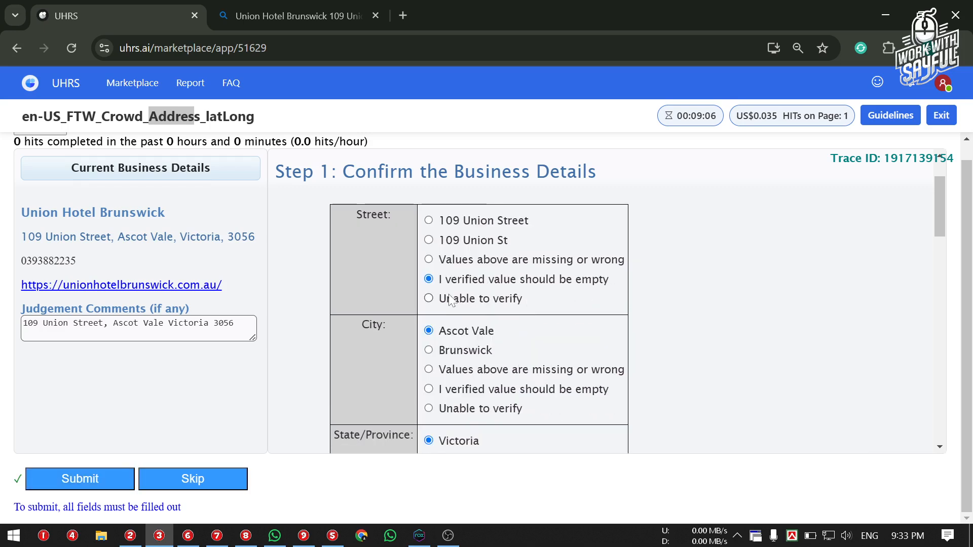
left_click(481, 300)
left_click_drag(600, 214, 432, 213)
left_click(644, 215)
Choose user marker 1 as the correct location and submit the HIT
scroll(669, 236, "down", 6)
scroll(670, 236, "down", 3)
scroll(673, 230, "up", 1)
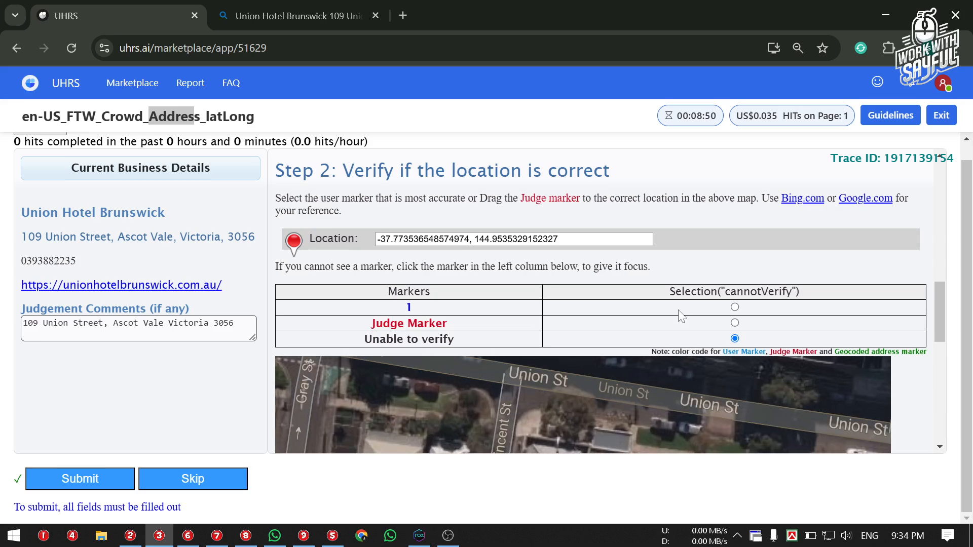
left_click(735, 307)
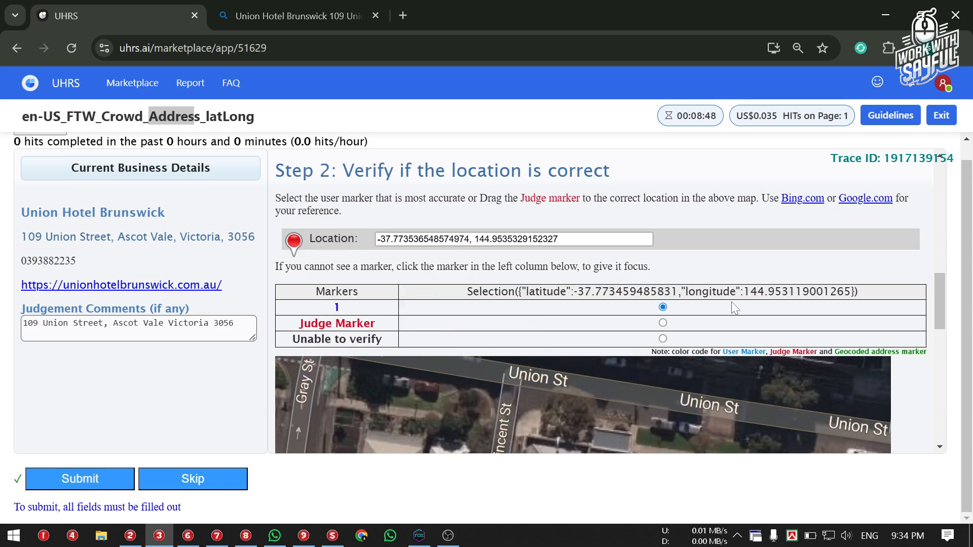
left_click(86, 480)
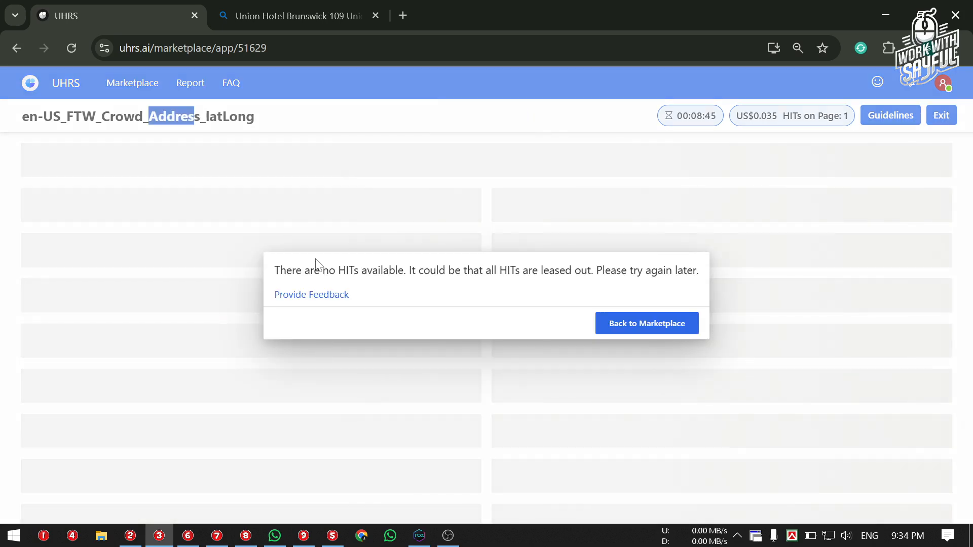
Highlight the no-HITs-available message, then clear the highlight
triple_click(497, 272)
triple_click(495, 278)
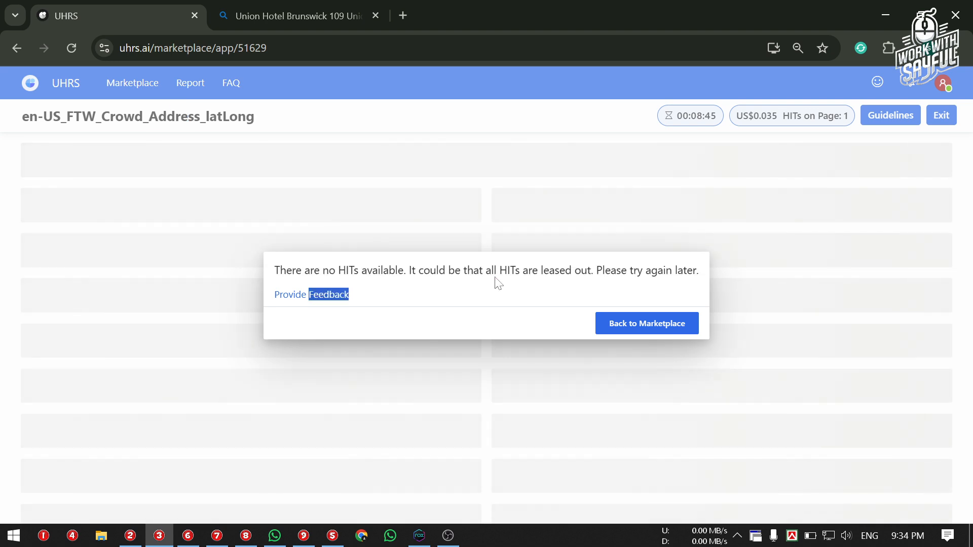
triple_click(531, 271)
left_click(444, 450)
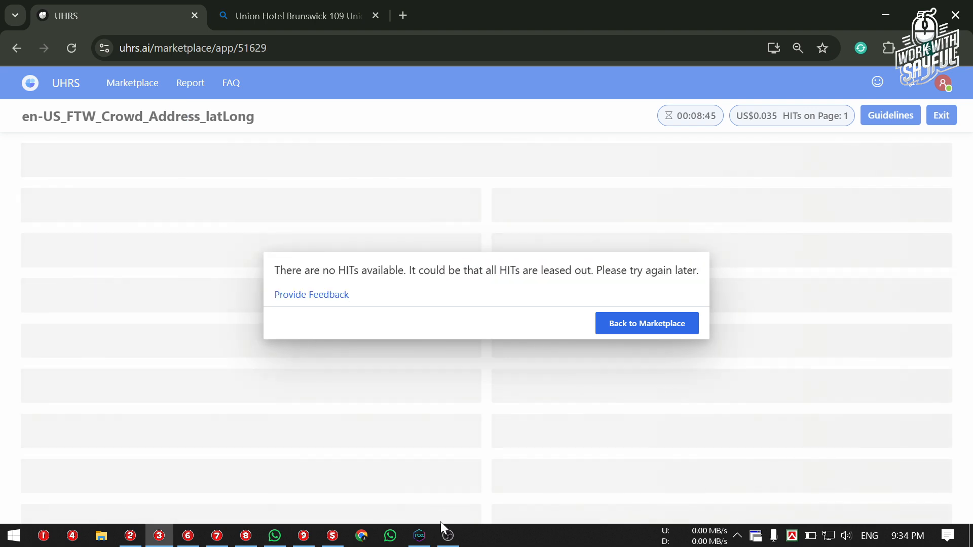